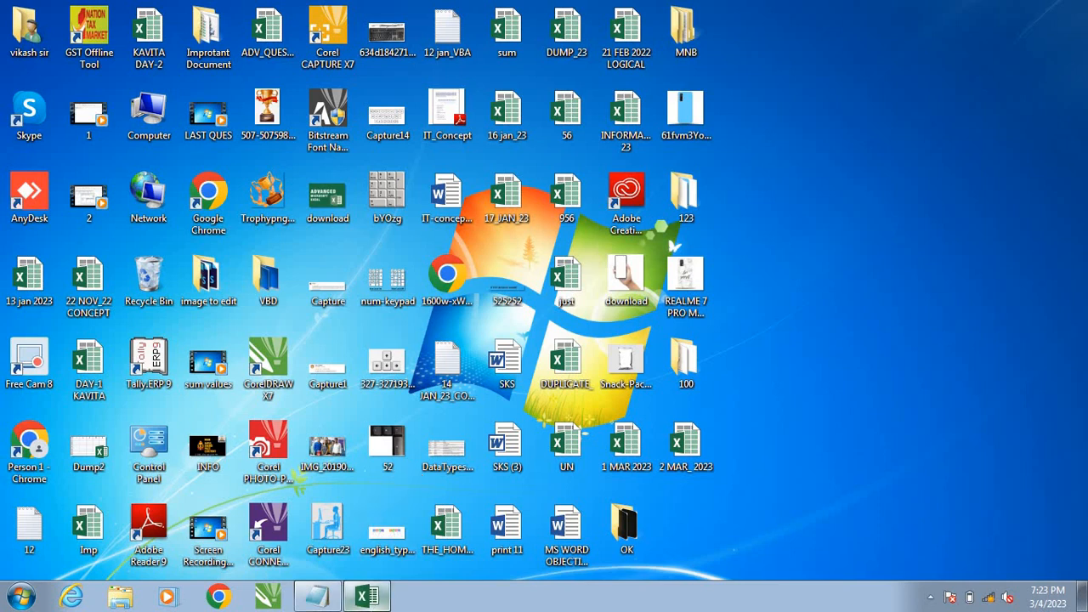
# Step: Switch to the open Excel workbook and enter the formula =H5/5 in cell I5 to average Amit's marks
pyautogui.click(366, 596)
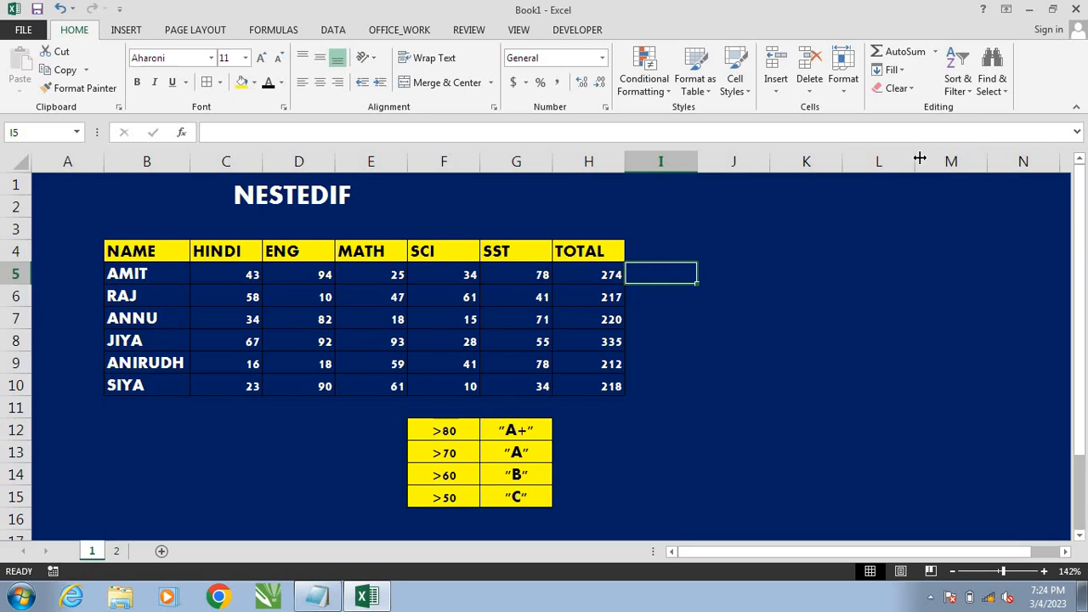
pyautogui.write('=')
pyautogui.press('Left')
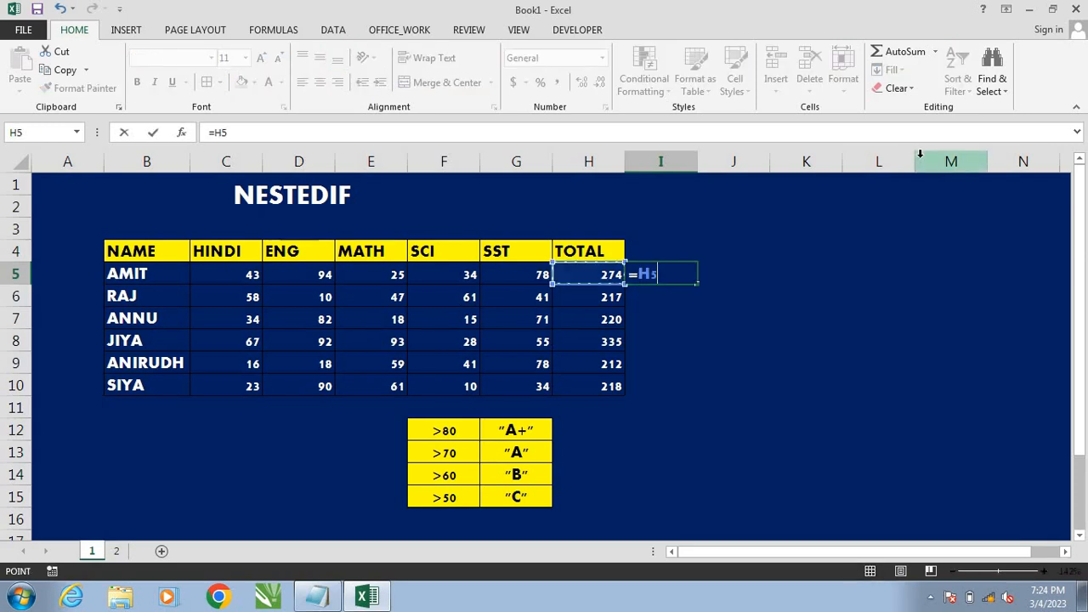
pyautogui.write('/')
pyautogui.write('5')
pyautogui.press('Return')
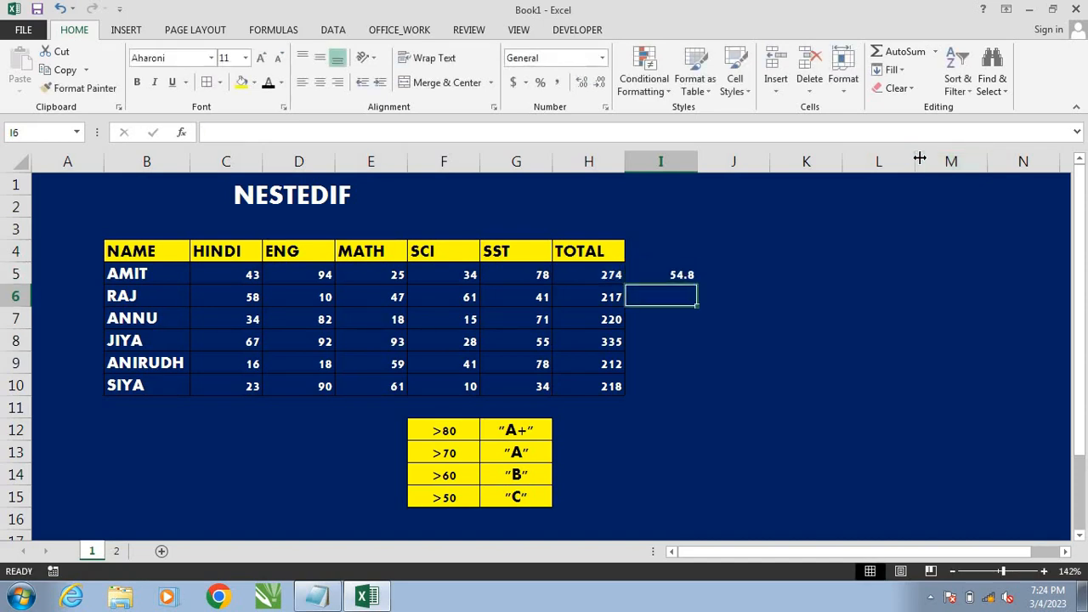
# Step: Fill the average formula from cell I5 down through I10 for all the students
pyautogui.press('Up')
pyautogui.hotkey('shift', 'Down')
pyautogui.hotkey('shift', 'Down')
pyautogui.hotkey('shift', 'Down')
pyautogui.hotkey('shift', 'Down')
pyautogui.hotkey('shift', 'Down')
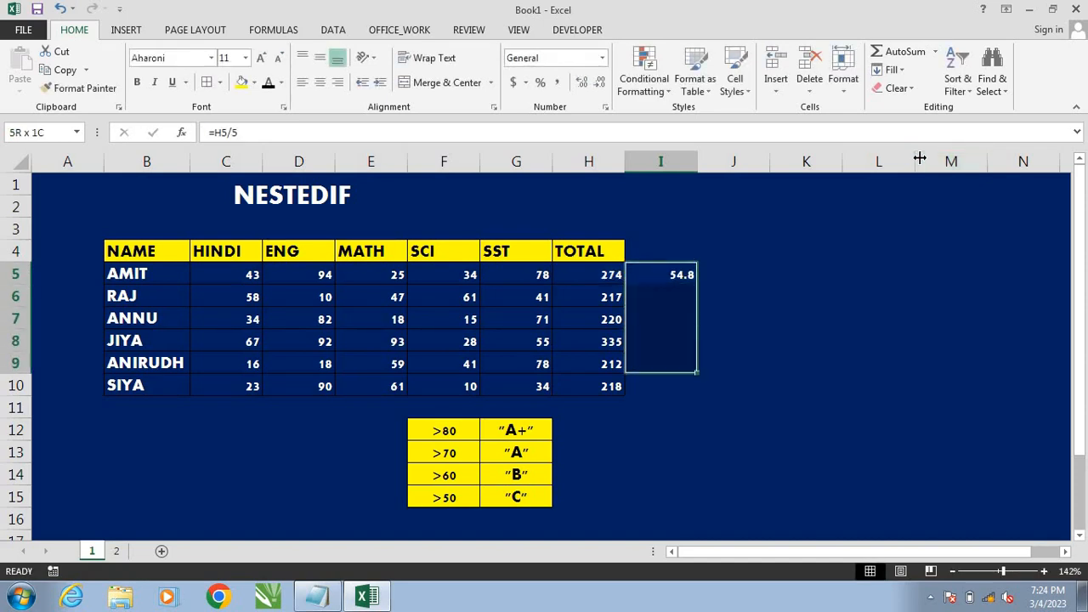
pyautogui.hotkey('ctrl', 'd')
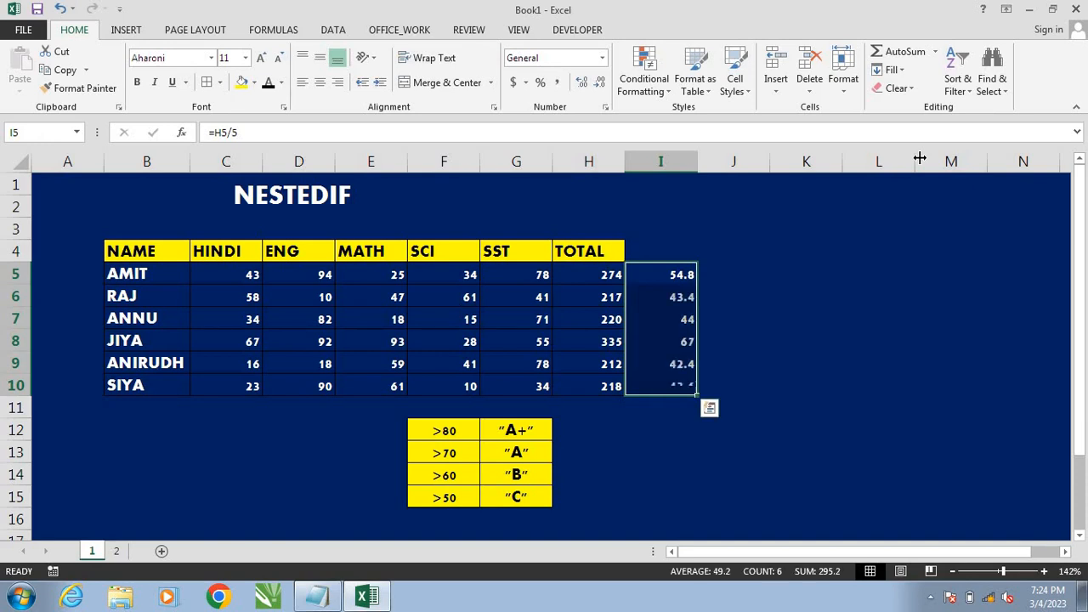
# Step: Center the averages in I5:I10 horizontally and set their font color to white
pyautogui.click(320, 81)
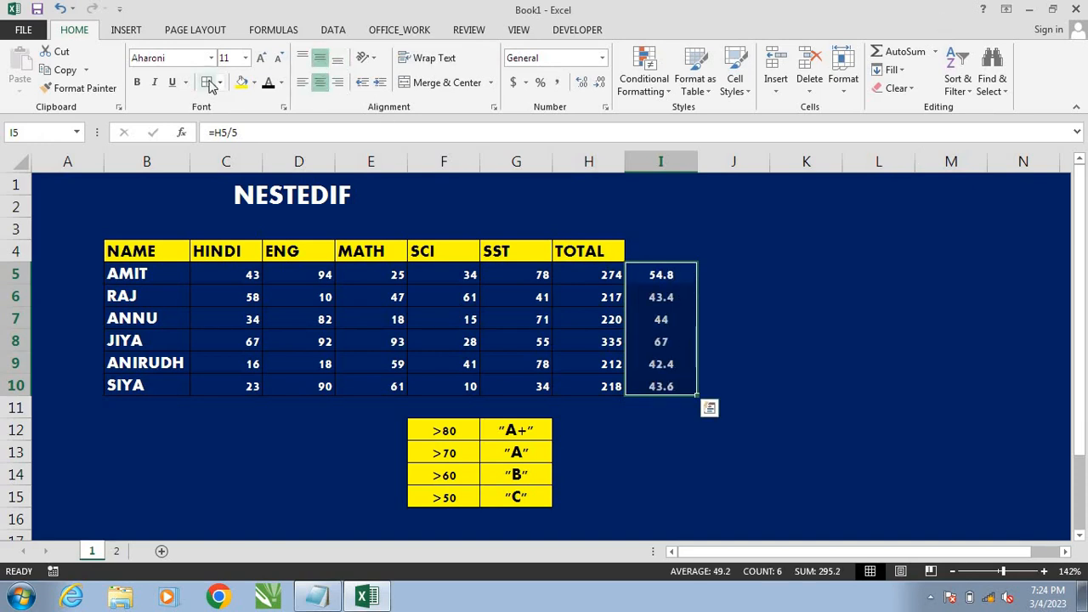
pyautogui.click(281, 83)
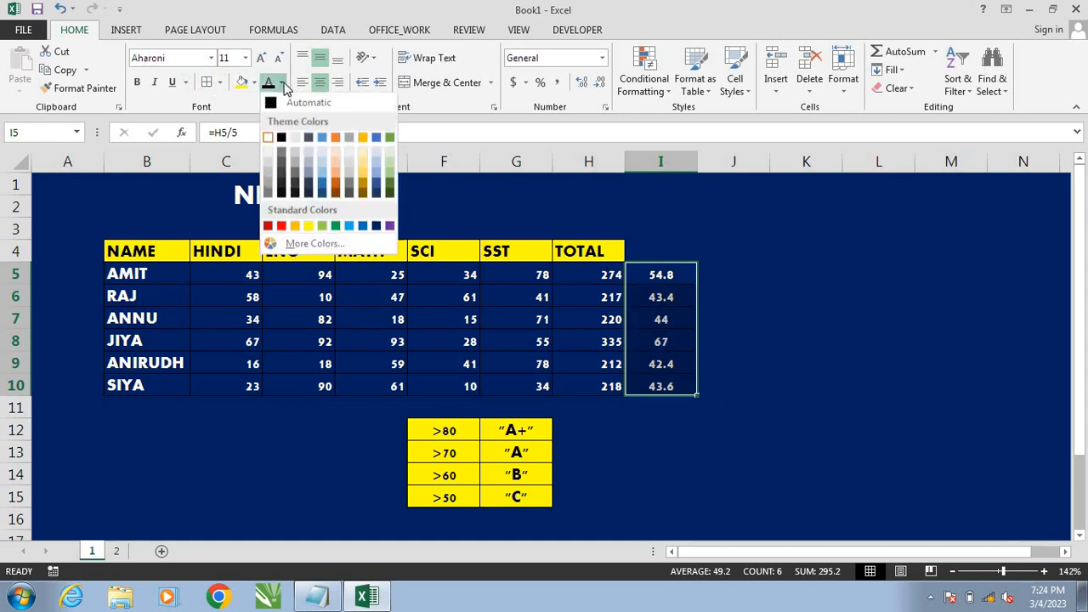
pyautogui.click(268, 139)
# Step: Start a formula in cell J5, trying the function name NEST and erasing it back to the equals sign
pyautogui.click(725, 274)
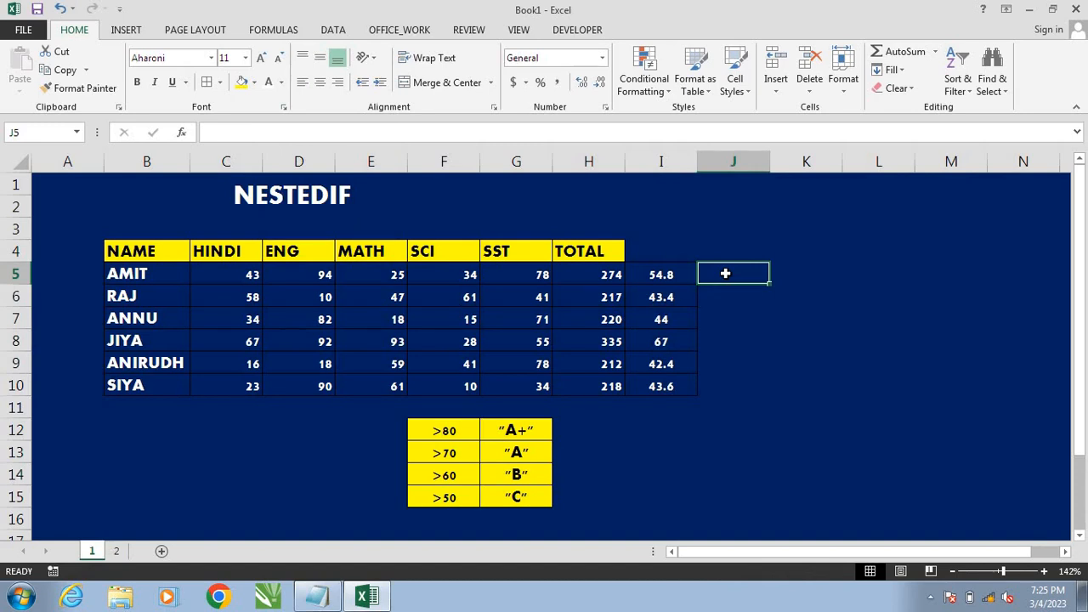
pyautogui.write('=N')
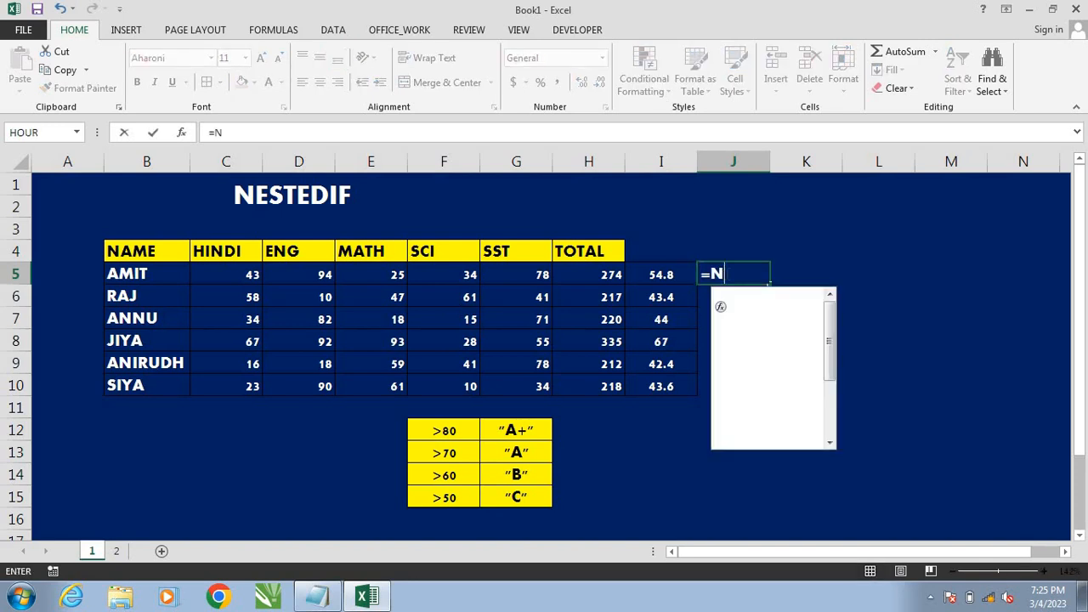
pyautogui.write('EST')
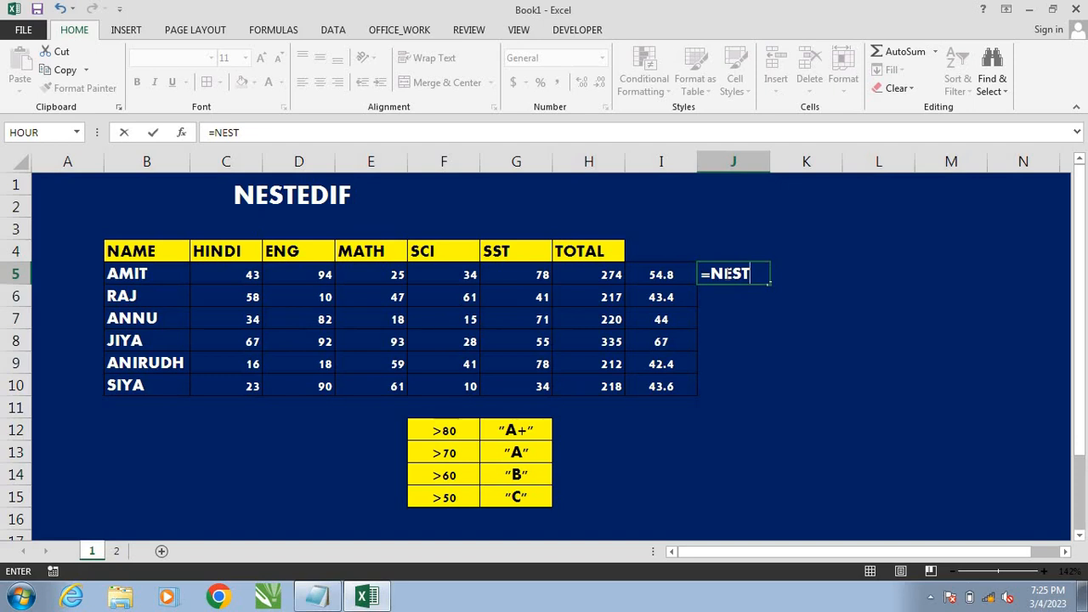
pyautogui.press('BackSpace')
pyautogui.press('BackSpace')
pyautogui.press('BackSpace')
pyautogui.press('BackSpace')
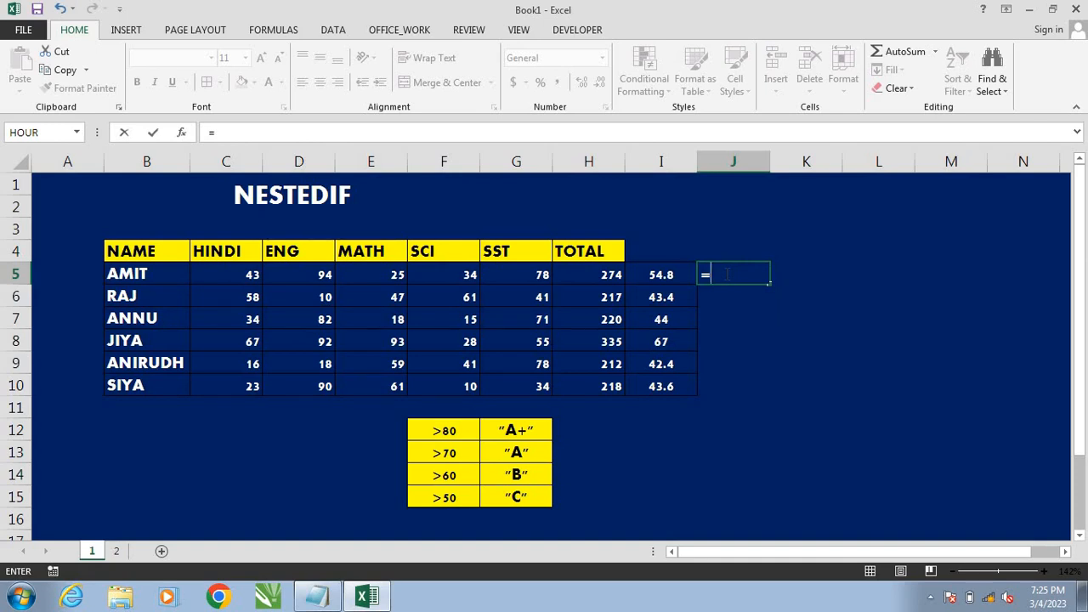
# Step: Begin an IF function in J5 that tests I5>80 and returns "A+" when true
pyautogui.write('I')
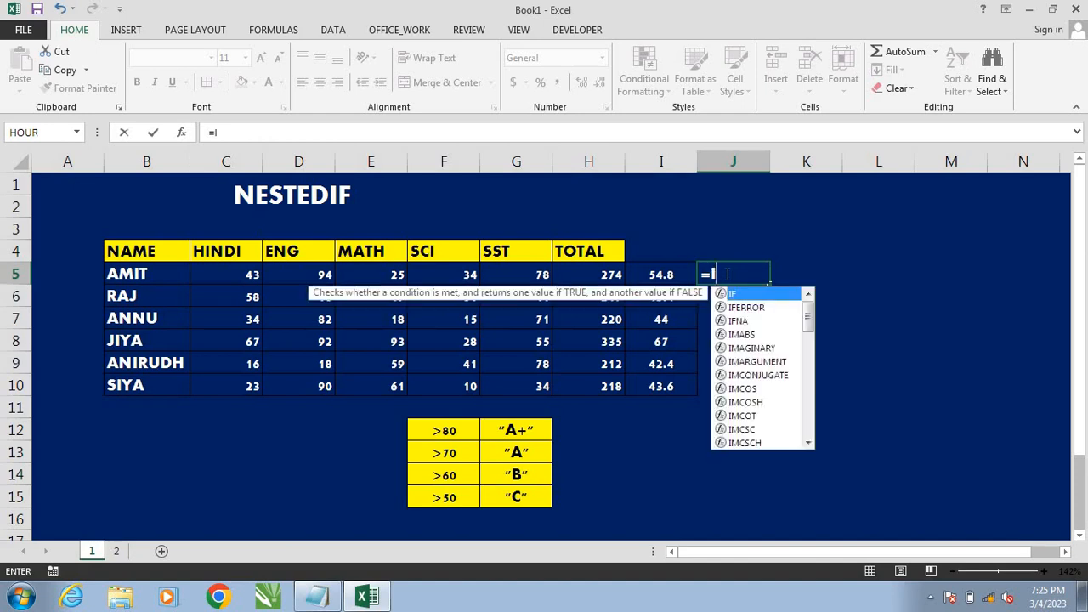
pyautogui.write('F')
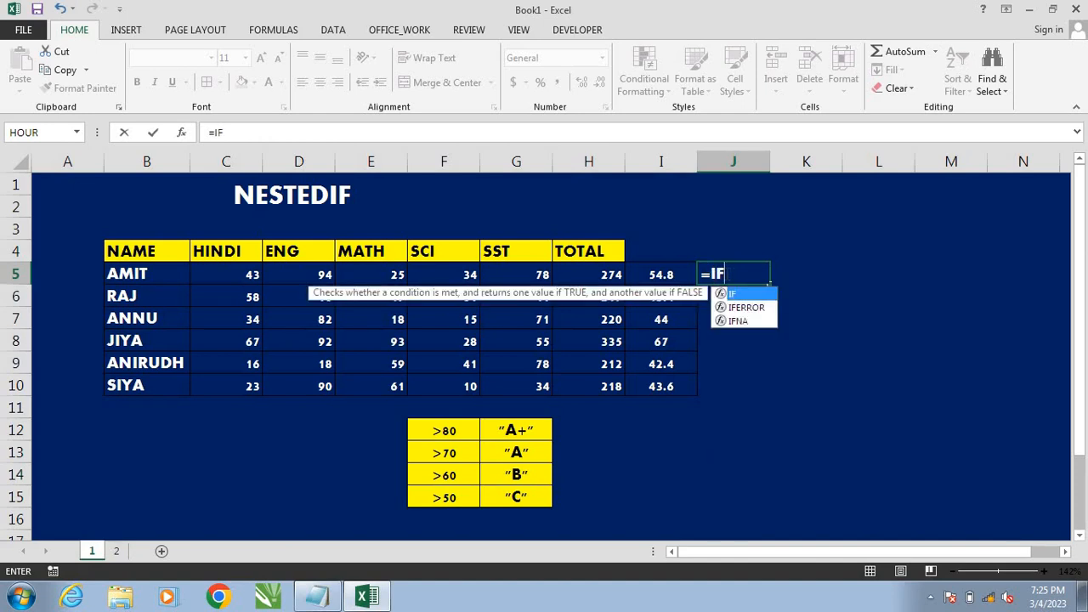
pyautogui.write('(')
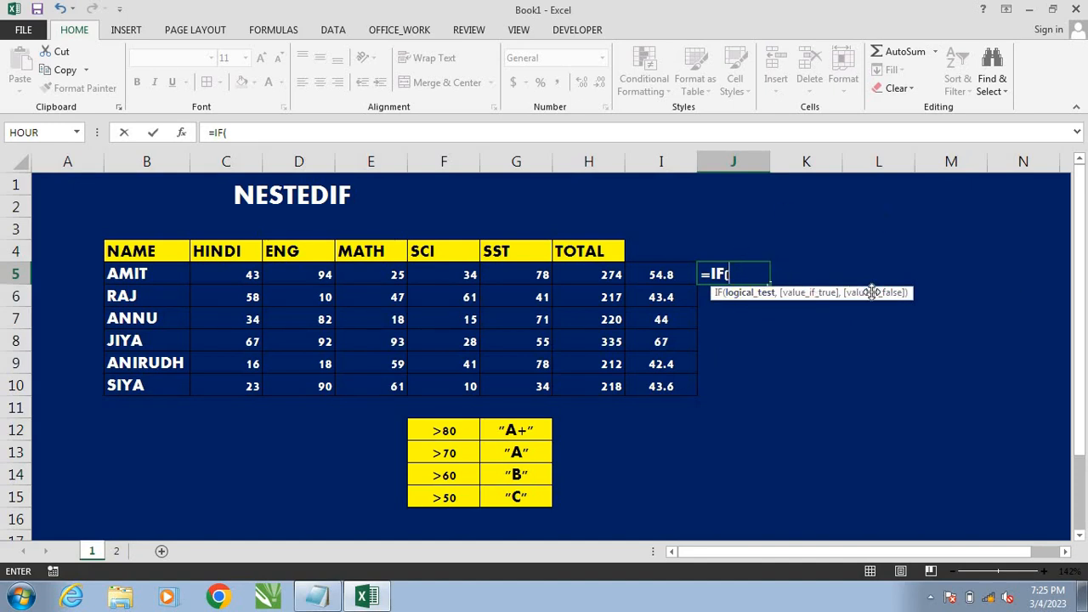
pyautogui.click(672, 271)
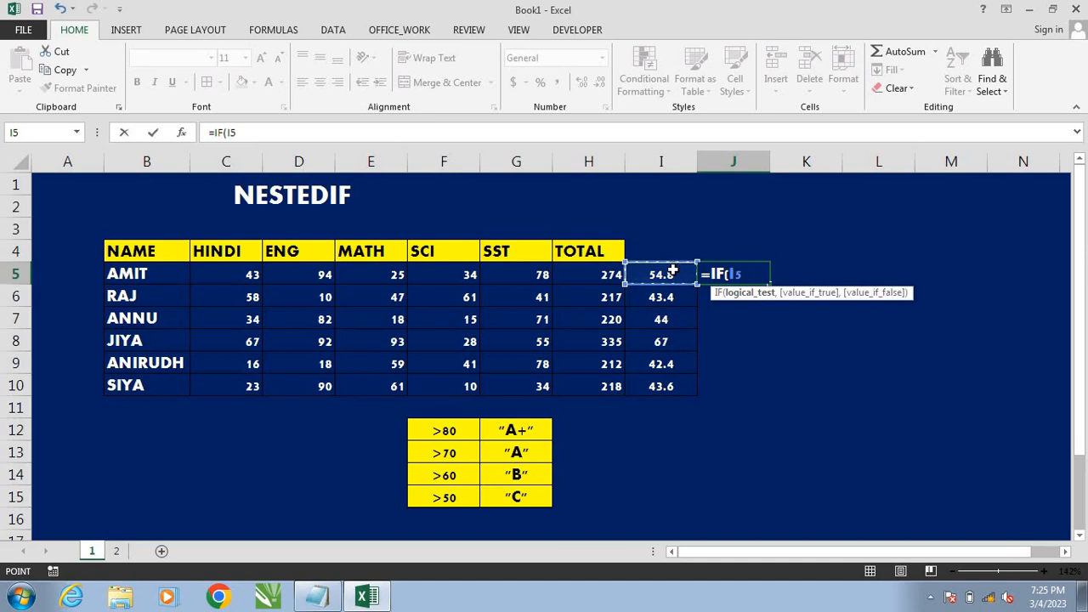
pyautogui.write('>80')
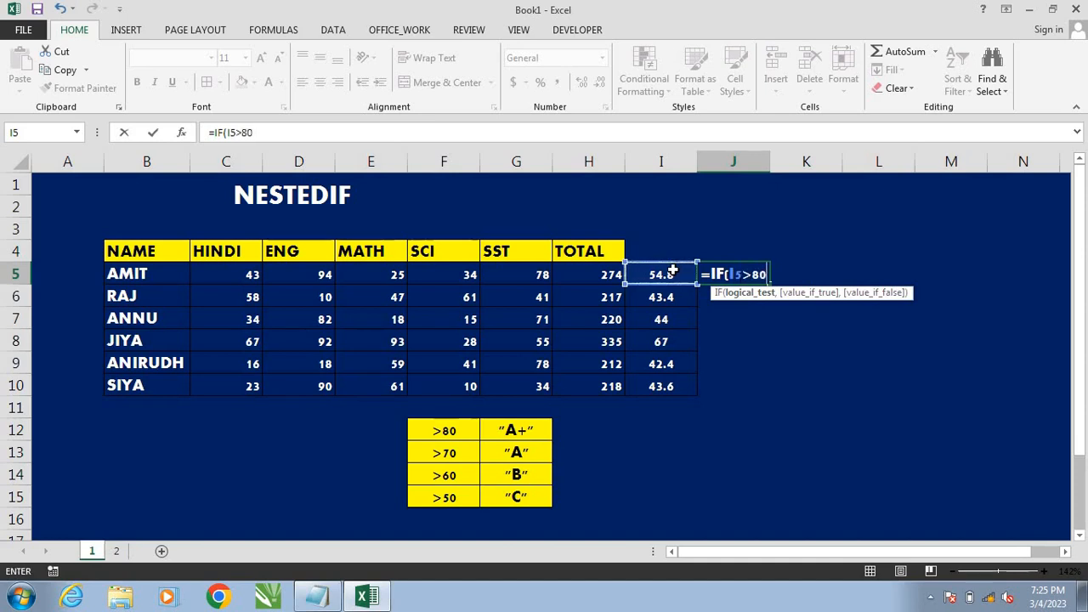
pyautogui.write(',:')
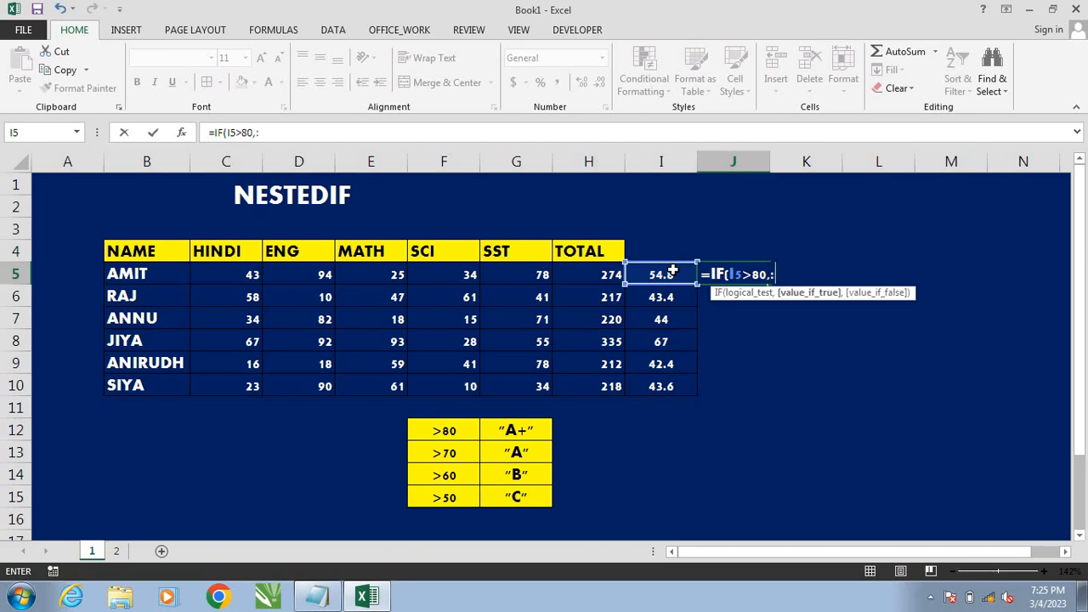
pyautogui.press('BackSpace')
pyautogui.write('"A+"')
pyautogui.write(',')
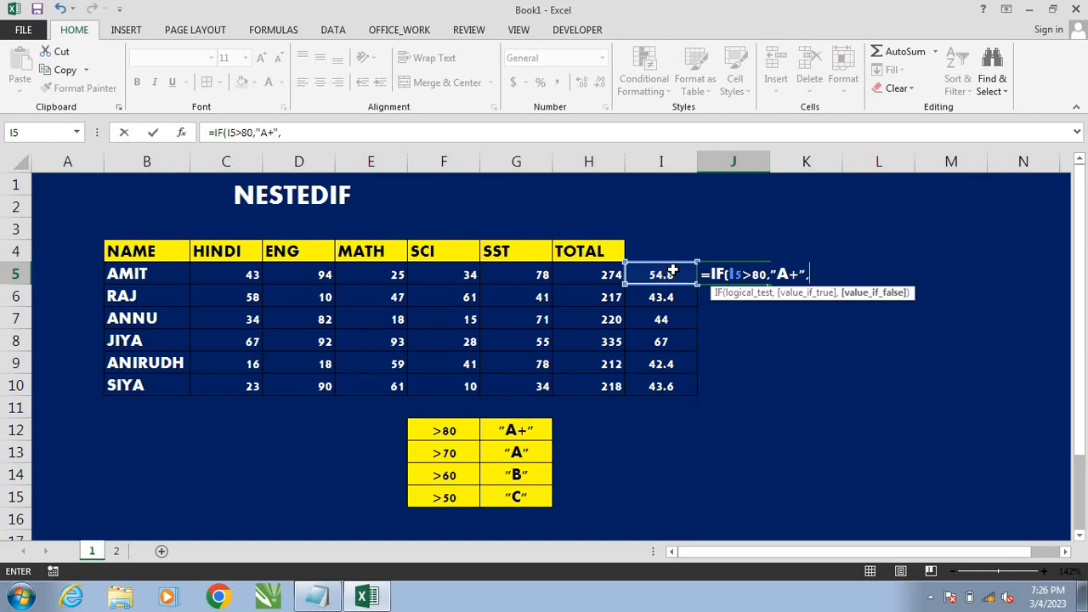
# Step: Nest a second IF as the false value, testing I5>70 and returning "A"
pyautogui.write('IF(')
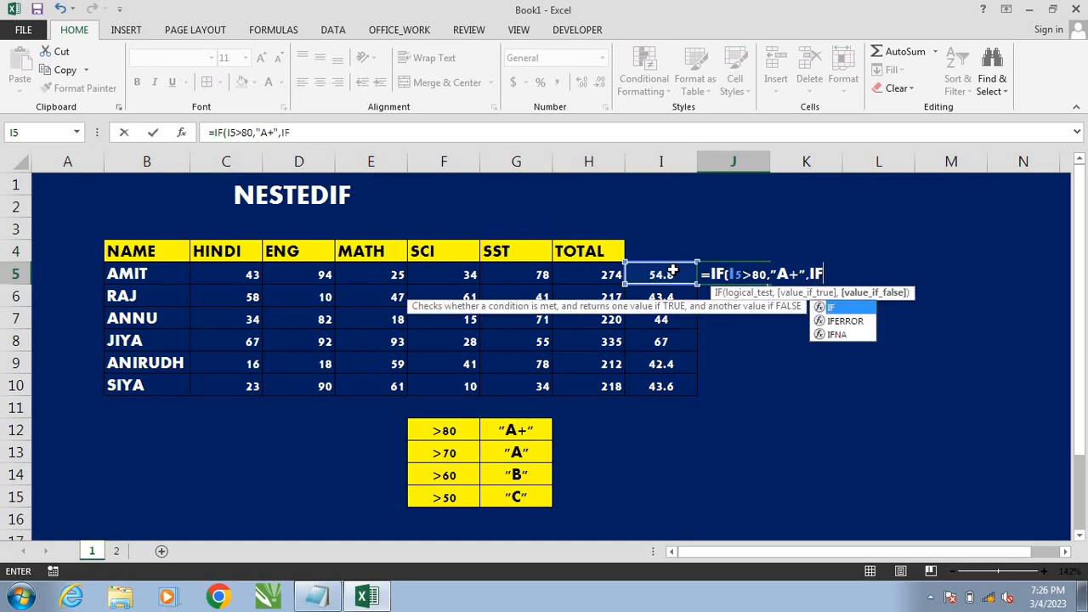
pyautogui.click(673, 271)
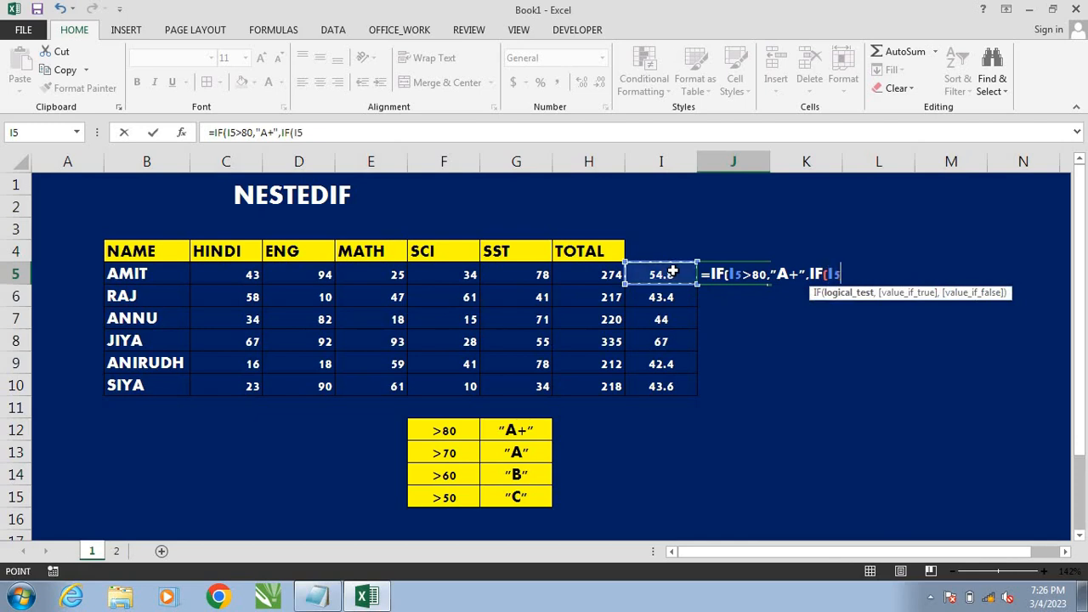
pyautogui.write('>70,')
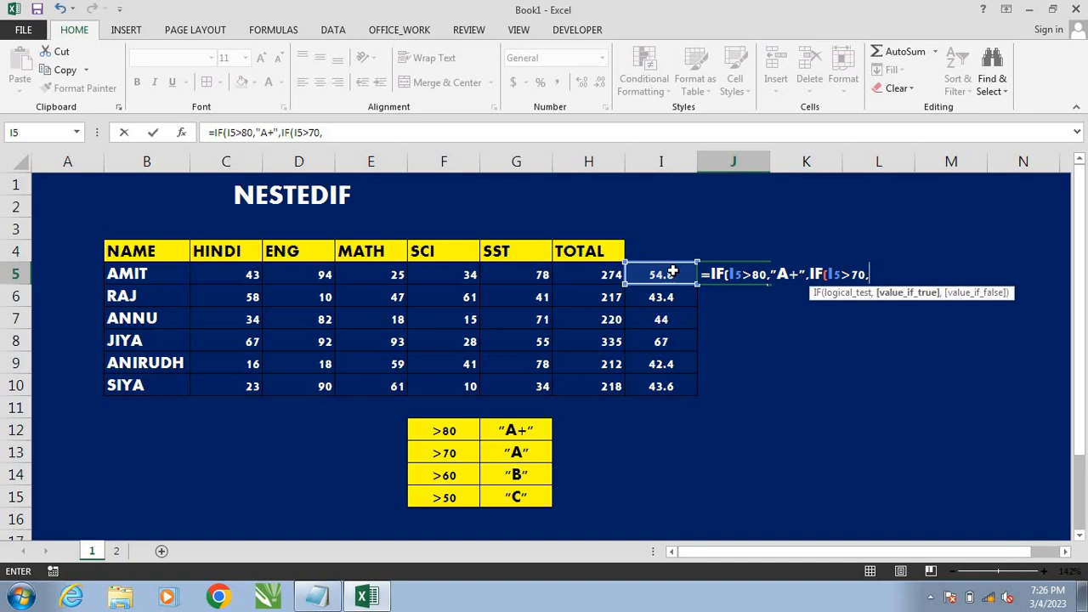
pyautogui.write('"A",')
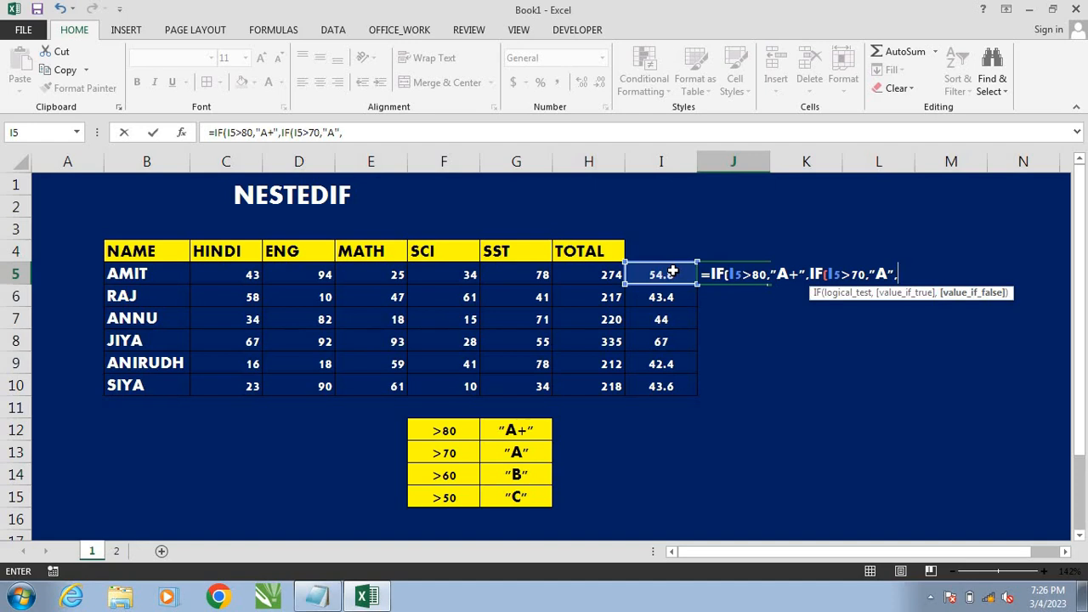
# Step: Nest a third IF in the formula, testing I5>60 and returning "B"
pyautogui.write('IF(')
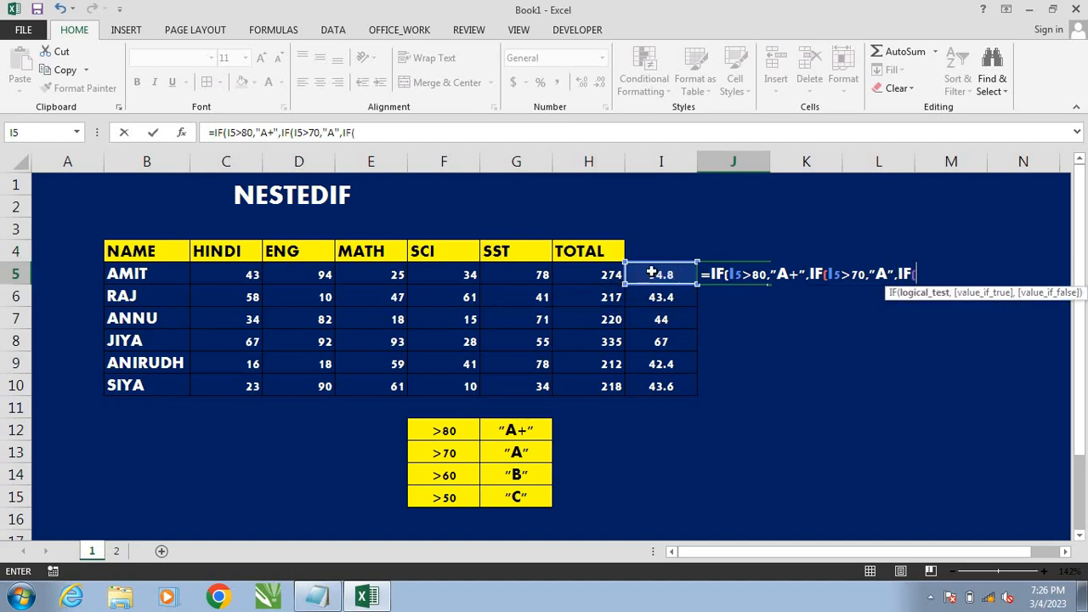
pyautogui.click(651, 272)
pyautogui.write('>60')
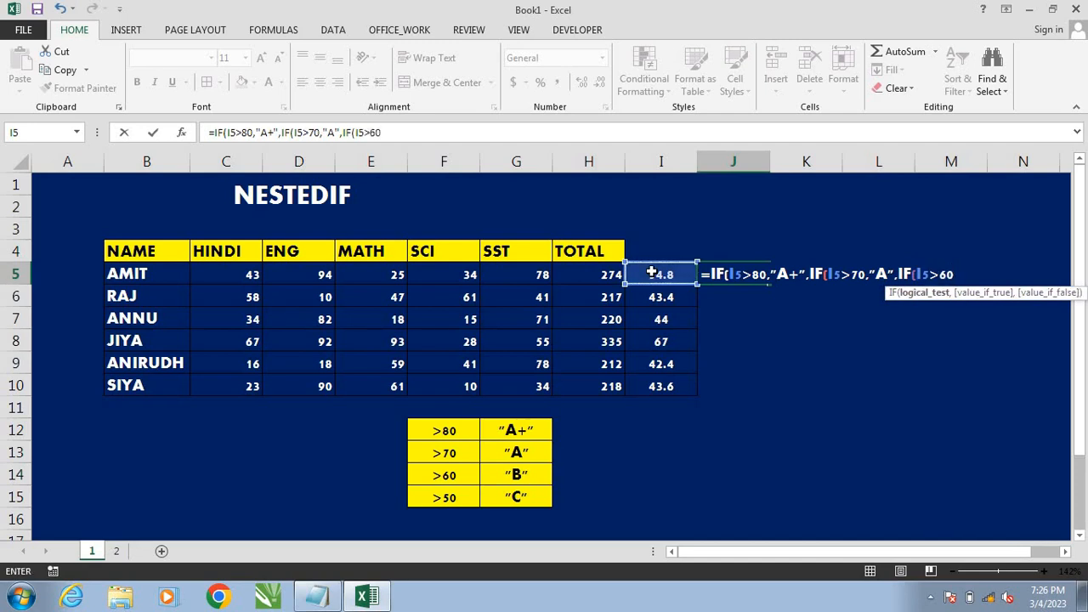
pyautogui.write(',"')
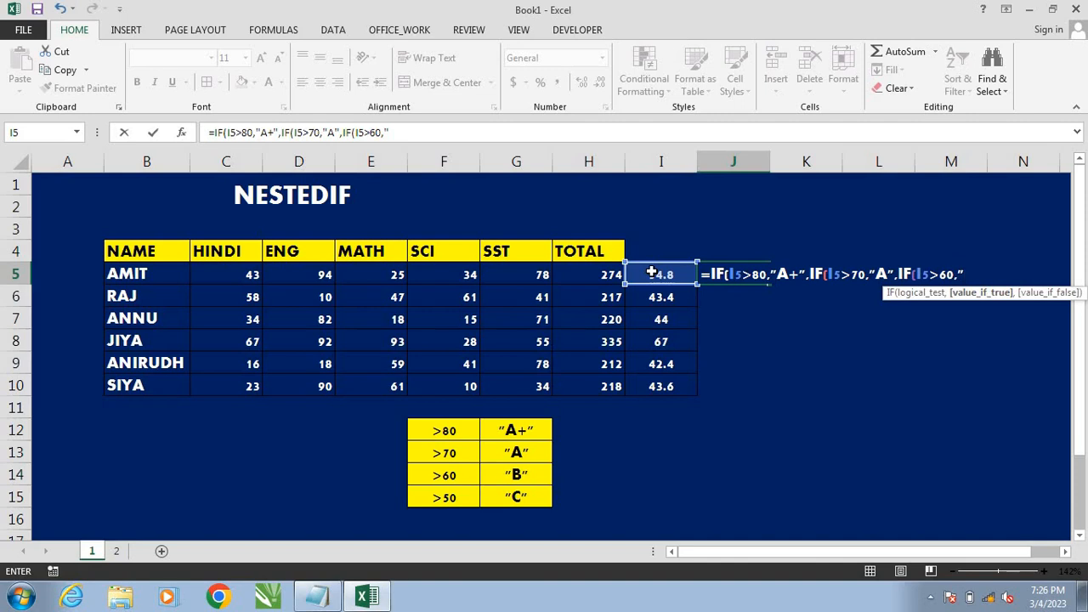
pyautogui.write('B",')
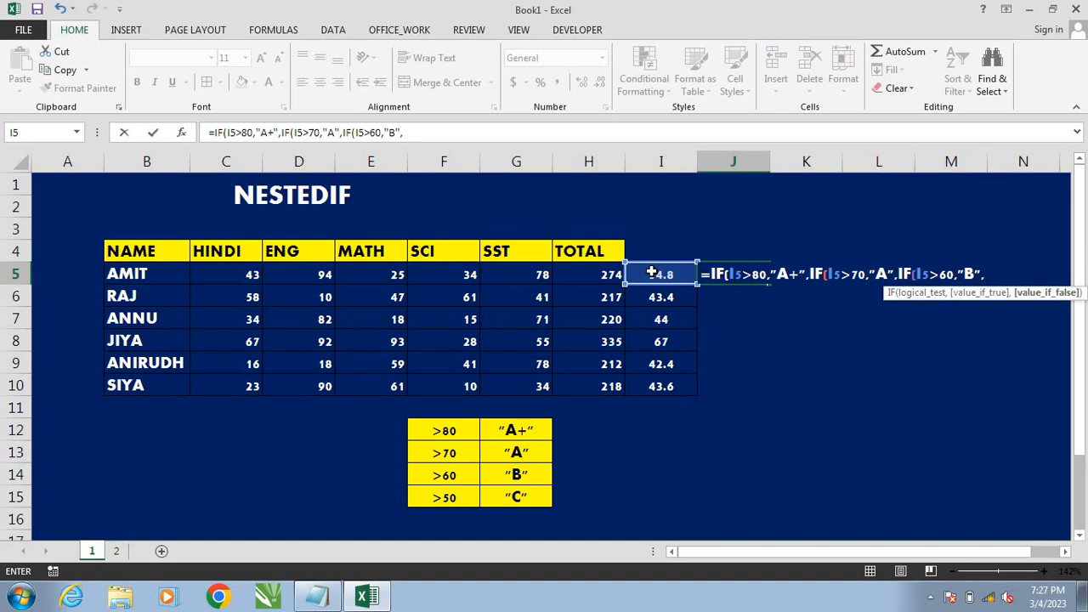
# Step: Nest a fourth IF in the formula, testing I5>50 and returning "C"
pyautogui.write('IF(')
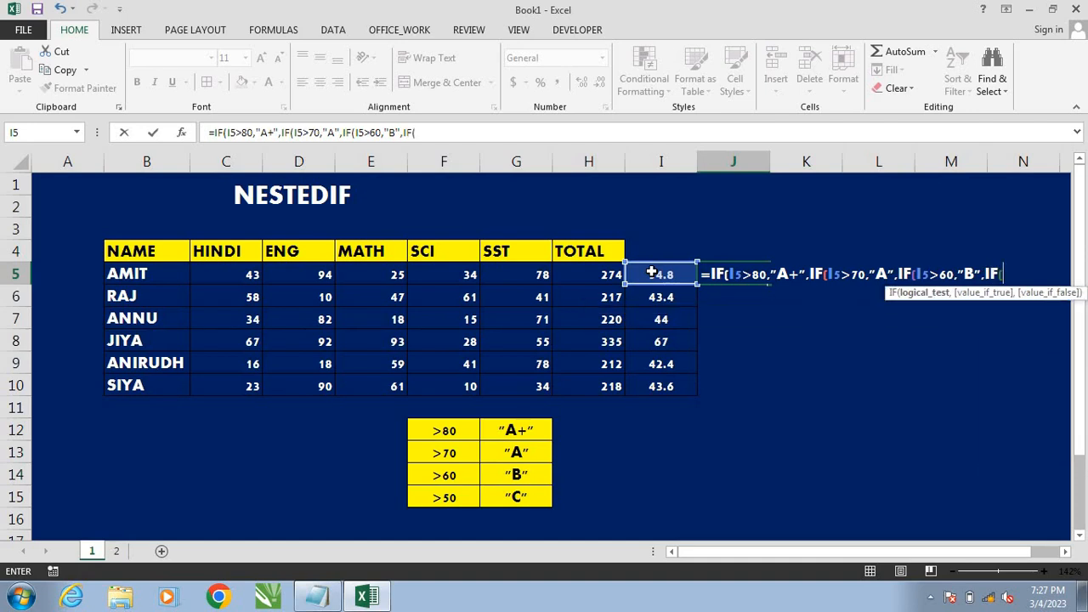
pyautogui.click(652, 272)
pyautogui.write('>50,"B')
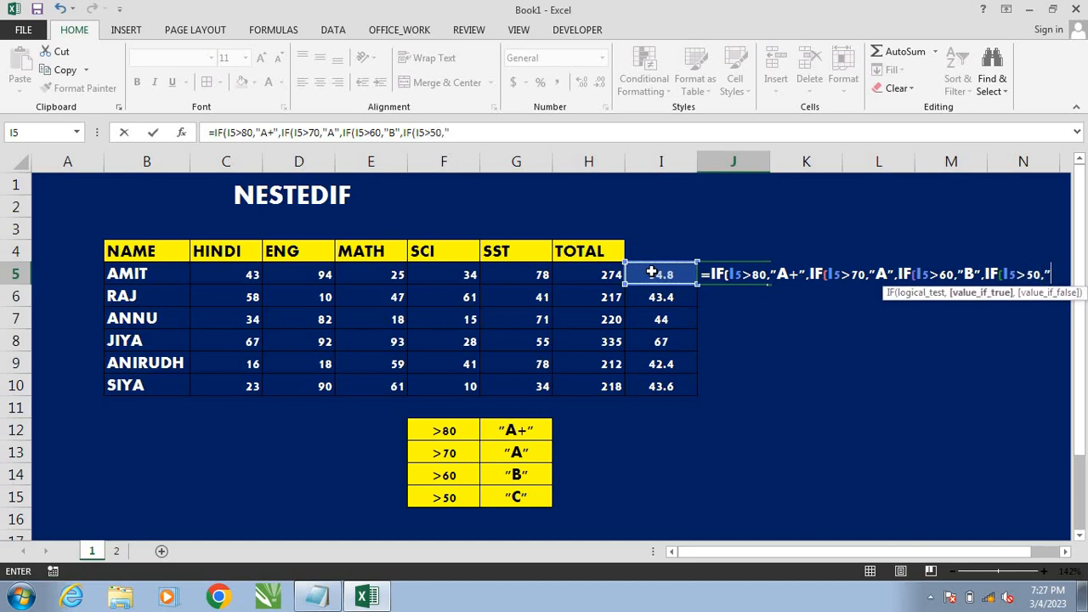
pyautogui.press('BackSpace')
pyautogui.write('C"')
pyautogui.write(',')
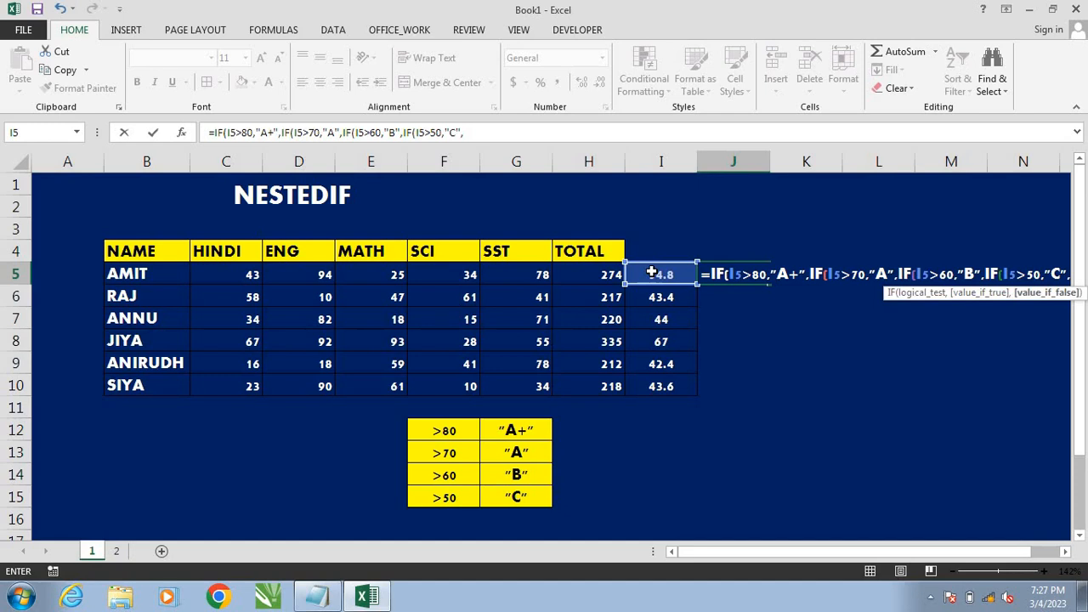
# Step: Add "FAIL" as the final false value, close all four IF functions and commit the formula
pyautogui.write('"FA')
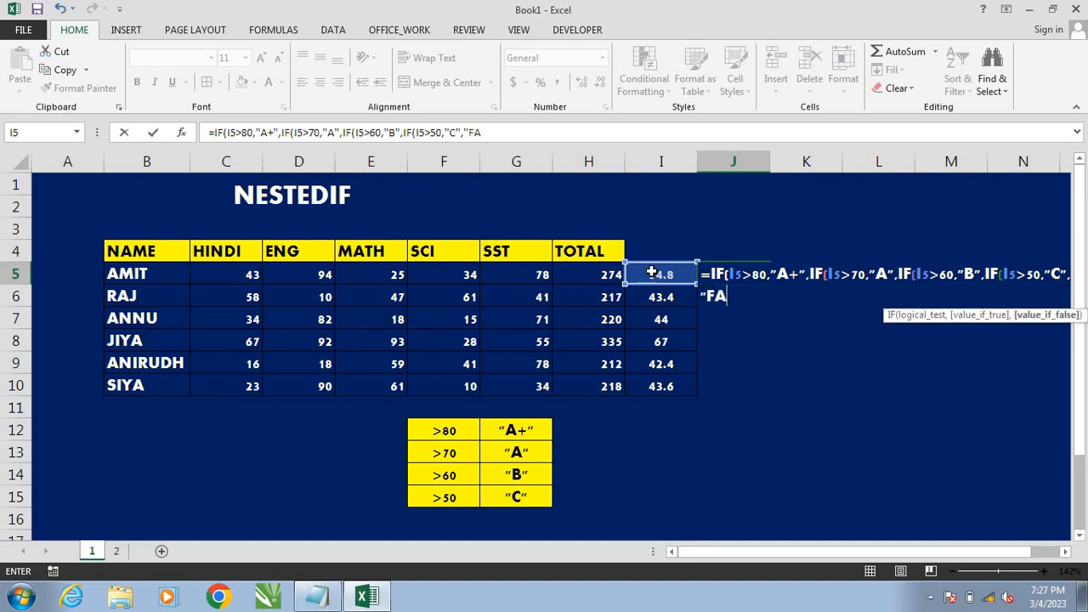
pyautogui.write('IL")')
pyautogui.write(')))')
pyautogui.press('Return')
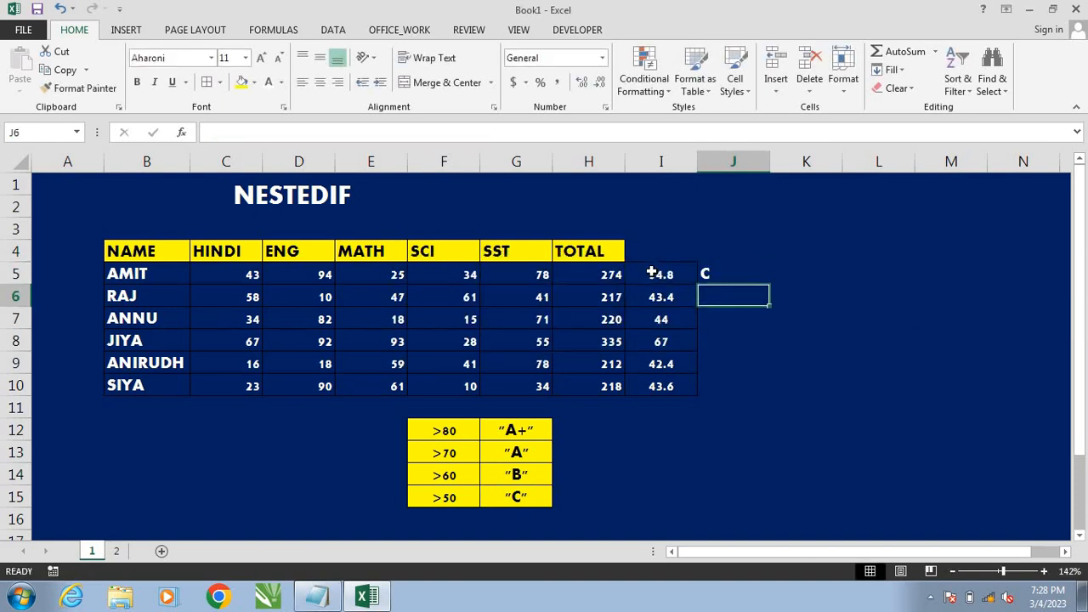
# Step: Fill the nested IF grade formula from cell J5 down through J10
pyautogui.press('Up')
pyautogui.hotkey('shift', 'Down')
pyautogui.hotkey('shift', 'Down')
pyautogui.hotkey('shift', 'Down')
pyautogui.hotkey('shift', 'Down')
pyautogui.hotkey('shift', 'Down')
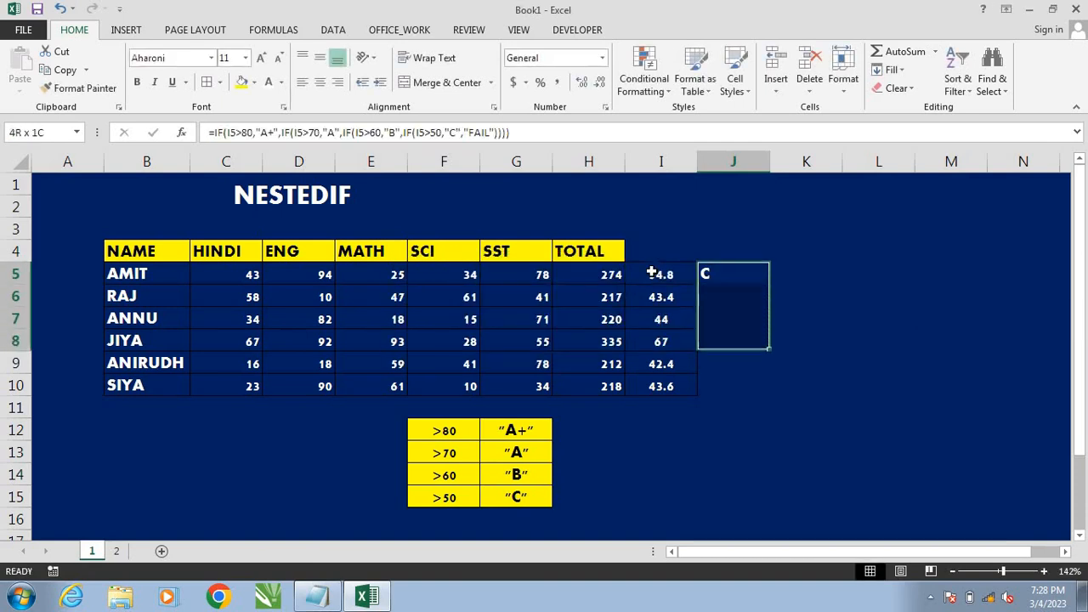
pyautogui.hotkey('ctrl', 'd')
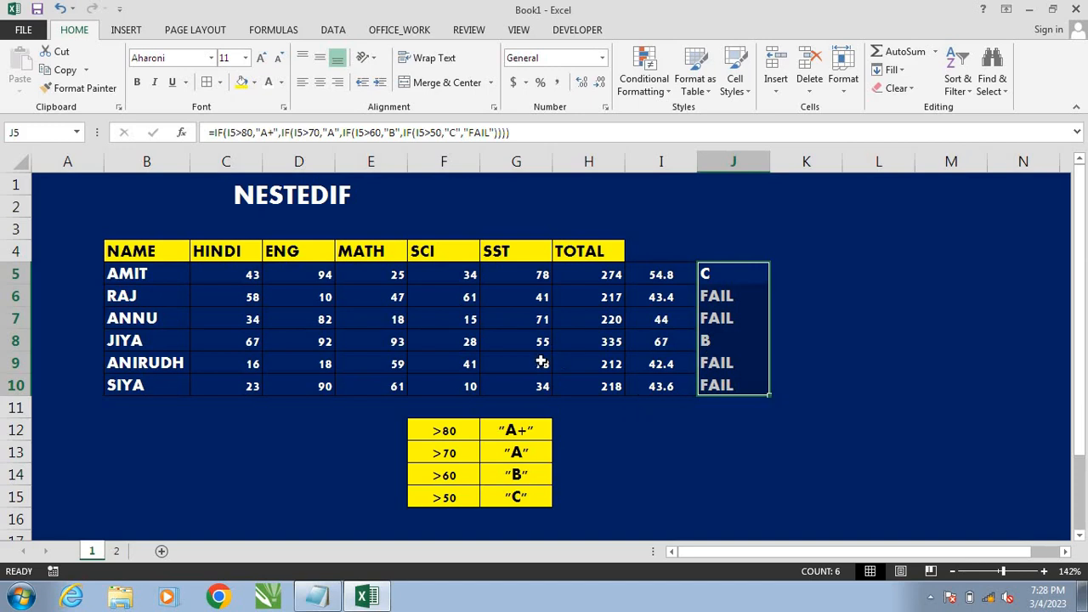
pyautogui.click(499, 334)
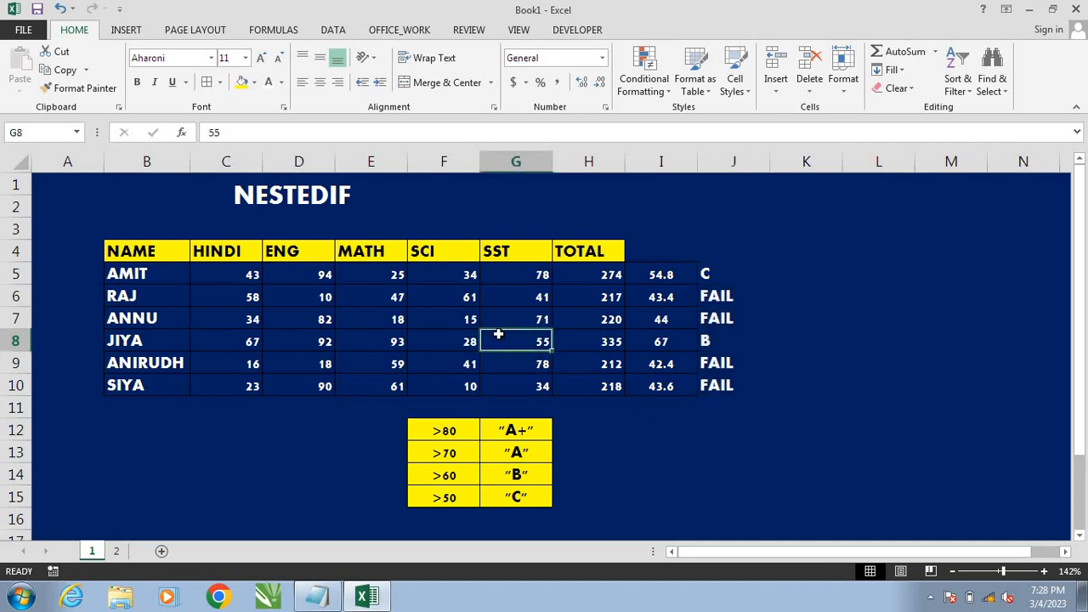
pyautogui.press('Right')
pyautogui.press('Right')
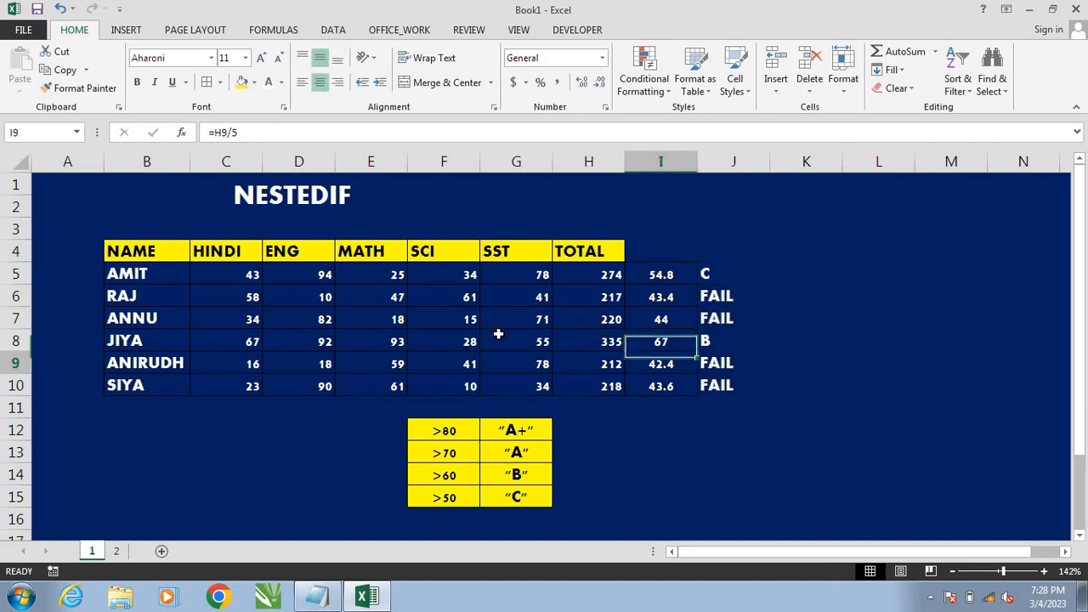
# Step: Change the ENG mark in cell D9 to 100 to test that student's grade formula
pyautogui.press('Down')
pyautogui.press('Down')
pyautogui.press('Left')
pyautogui.press('Up')
pyautogui.press('Left')
pyautogui.press('Left')
pyautogui.press('Left')
pyautogui.press('Left')
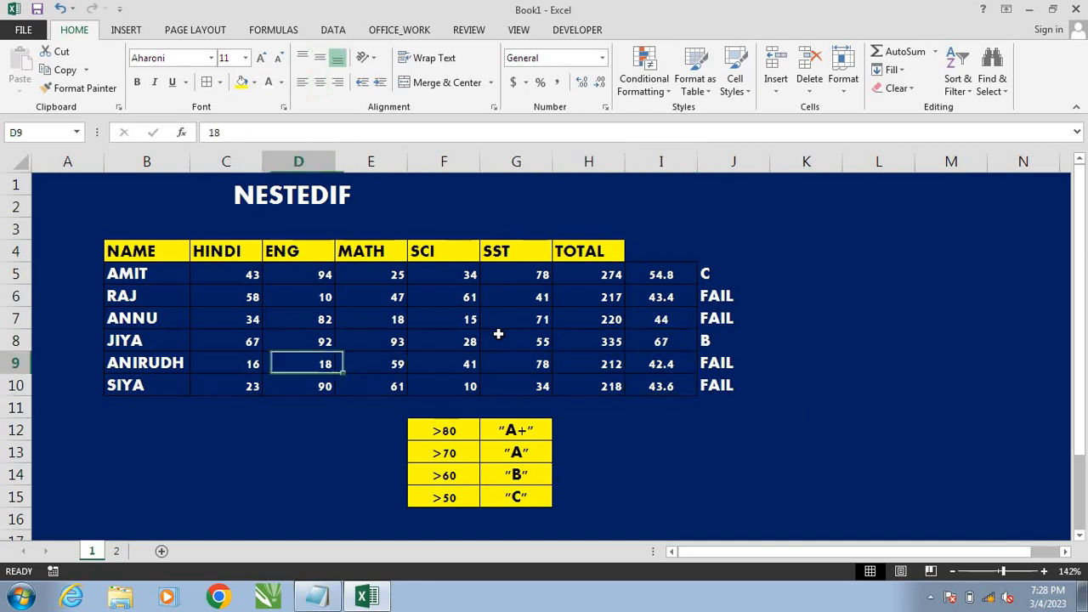
pyautogui.write('100')
pyautogui.press('Right')
pyautogui.press('Right')
pyautogui.press('Right')
pyautogui.press('Right')
pyautogui.press('Right')
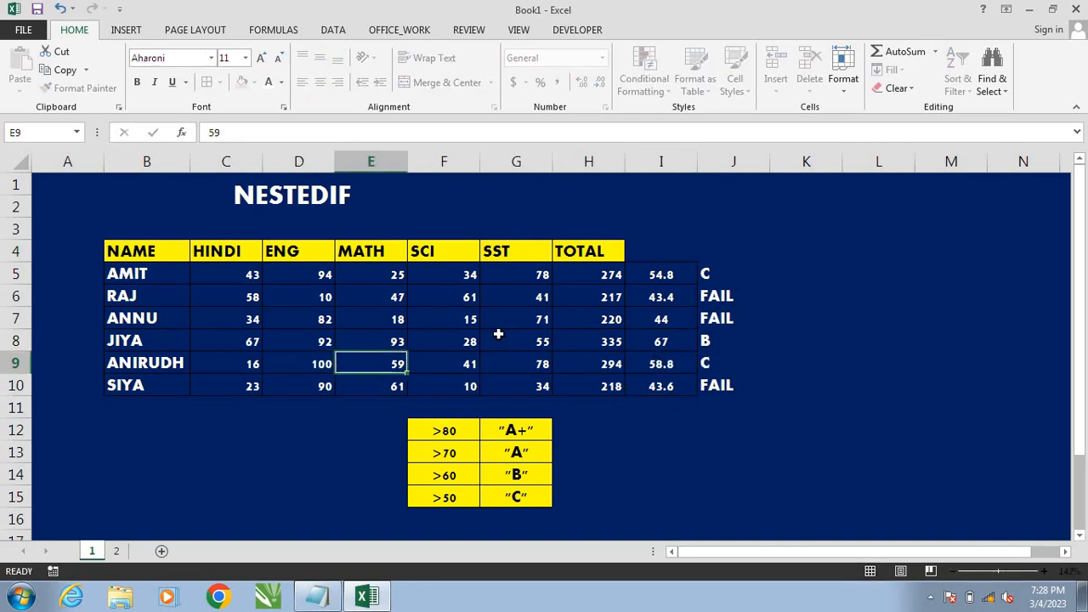
# Step: Change the SCI mark in cell F9 to 100 and select that student's grade in J9
pyautogui.press('Left')
pyautogui.press('Left')
pyautogui.press('Left')
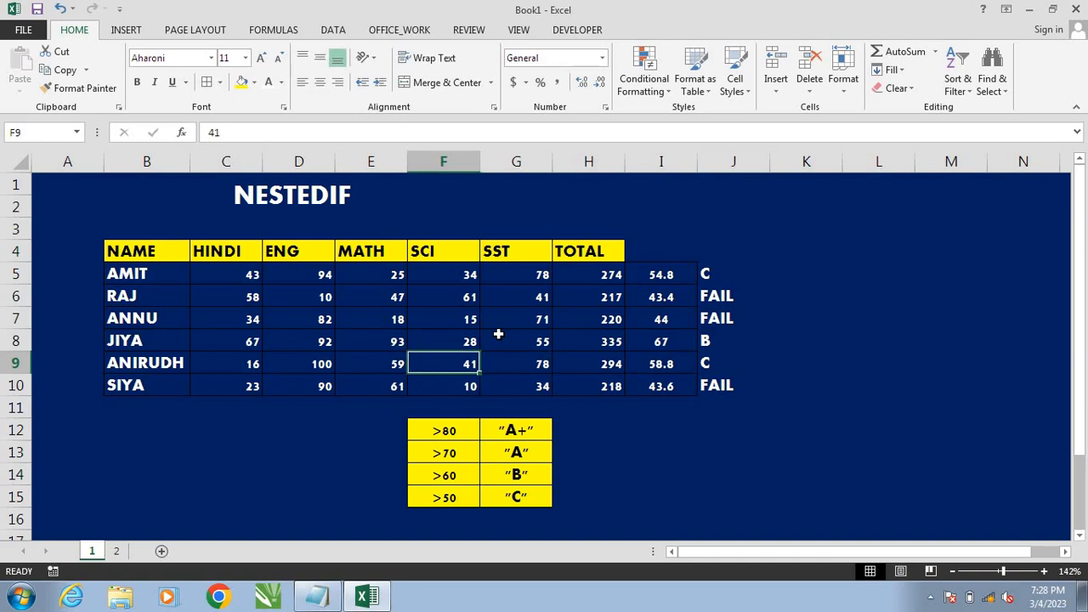
pyautogui.write('100')
pyautogui.press('Right')
pyautogui.press('Right')
pyautogui.press('Right')
pyautogui.press('Right')
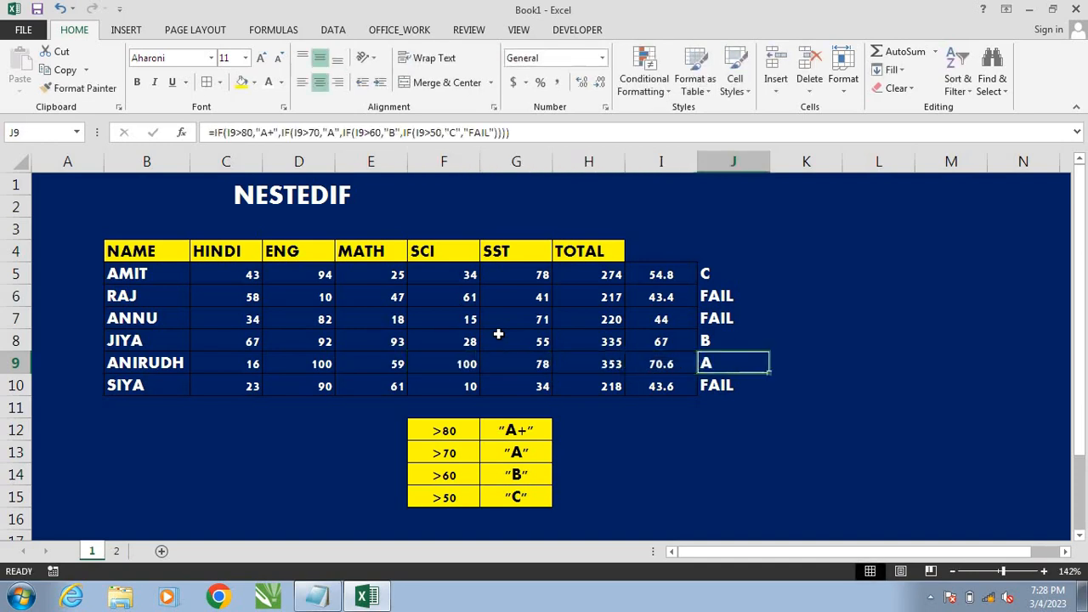
# Step: Set the MATH mark in cell E8 and the SCI mark in F8 to 100
pyautogui.press('Left')
pyautogui.press('Left')
pyautogui.press('Up')
pyautogui.press('Left')
pyautogui.press('Left')
pyautogui.press('Left')
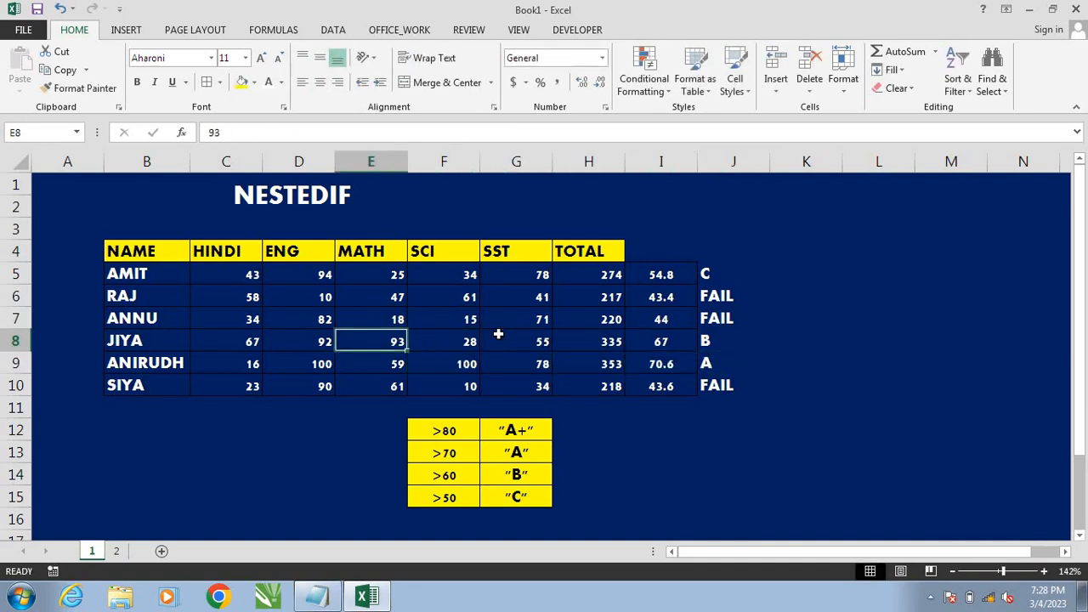
pyautogui.write('15')
pyautogui.press('BackSpace')
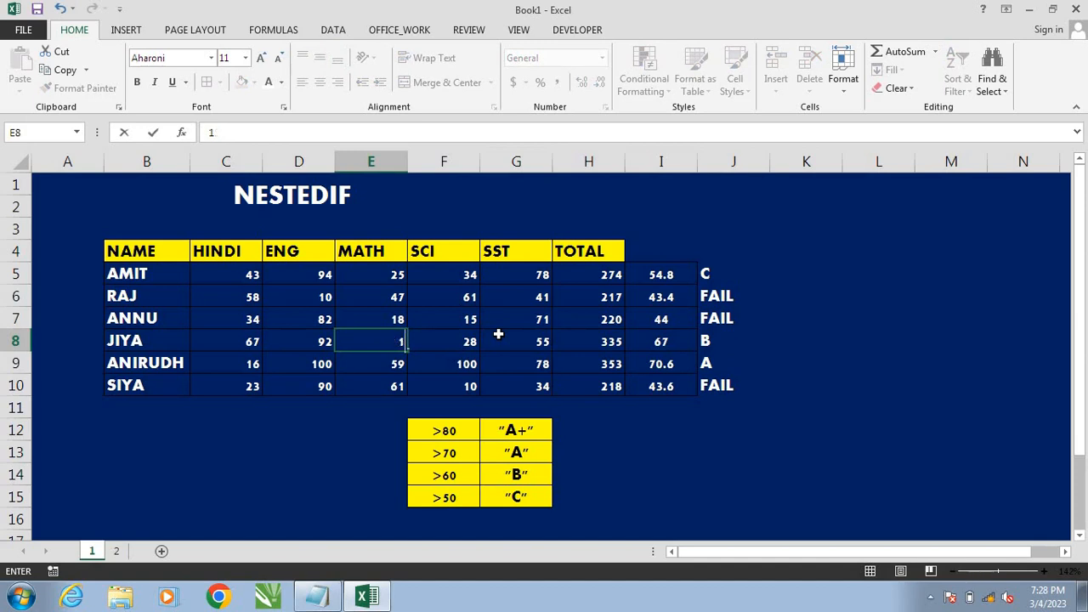
pyautogui.press('Right')
pyautogui.press('Left')
pyautogui.write('100')
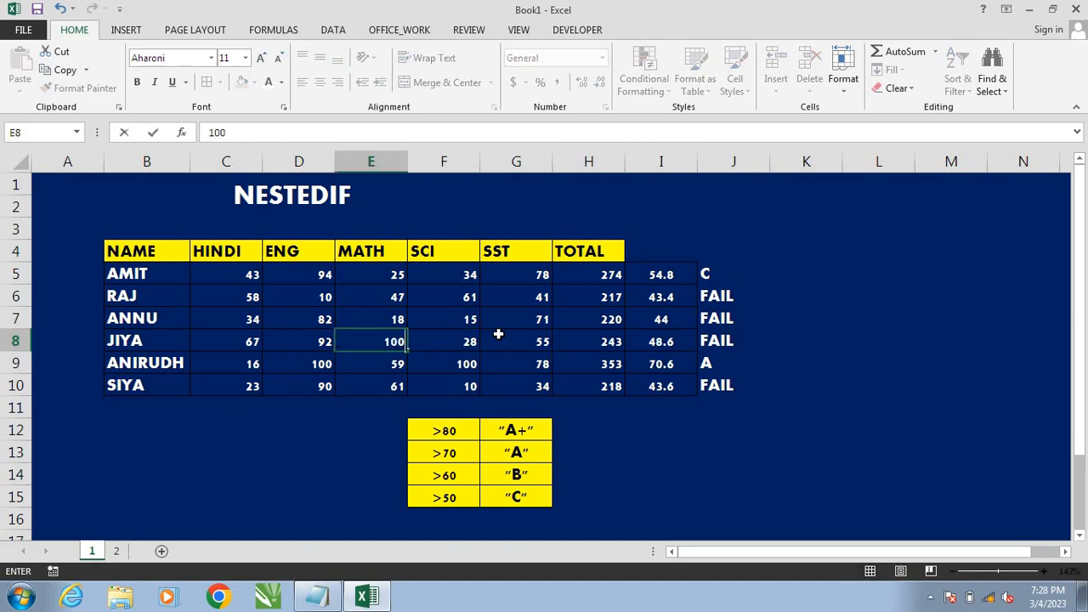
pyautogui.press('Right')
pyautogui.write('100')
pyautogui.press('Right')
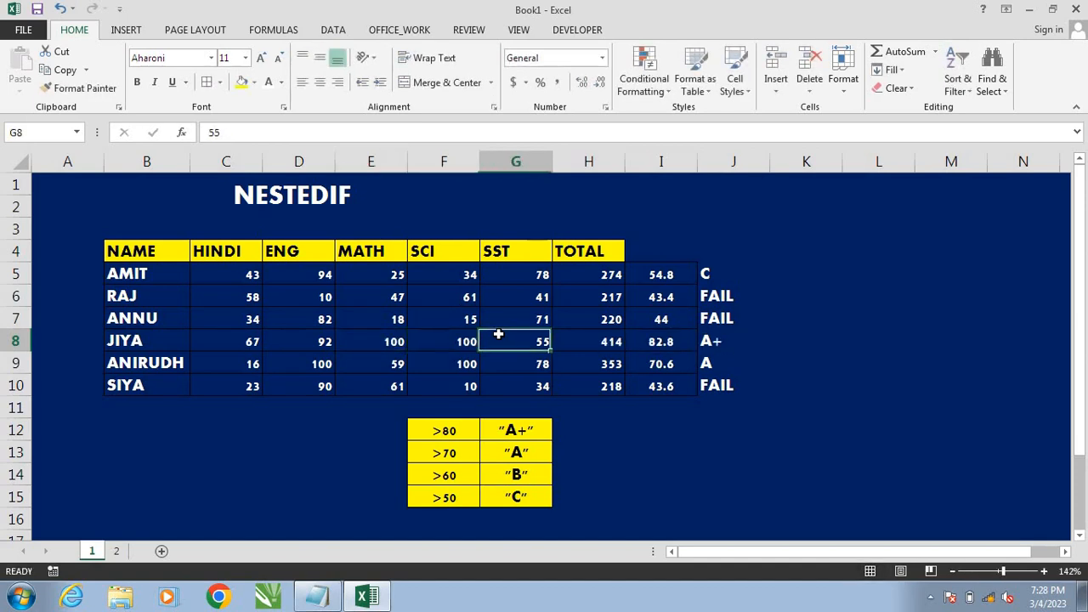
# Step: Examine the recalculated grades and their nested IF formulas in cells J5 to J10
pyautogui.press('Right')
pyautogui.press('Right')
pyautogui.press('Right')
pyautogui.press('Up')
pyautogui.press('Up')
pyautogui.press('Up')
pyautogui.press('Down')
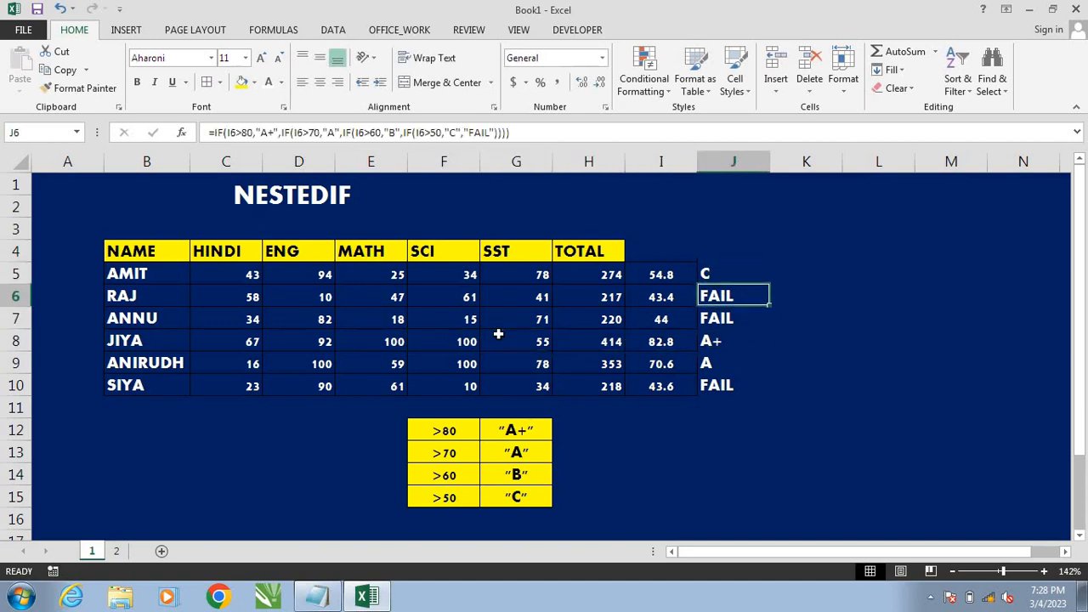
pyautogui.press('Down')
pyautogui.press('Down')
pyautogui.press('Down')
pyautogui.press('Down')
pyautogui.press('Up')
pyautogui.press('Up')
pyautogui.press('Up')
pyautogui.press('Up')
pyautogui.press('Up')
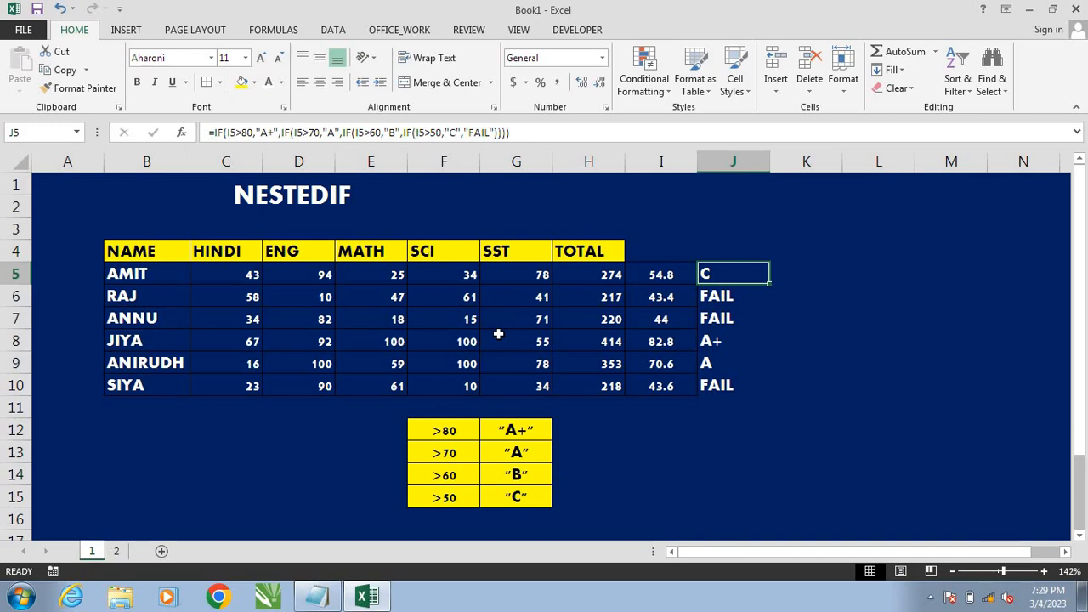
# Step: Open sheet 2 and examine the day entry in B2 and the day-to-message table in F5:G7
pyautogui.click(117, 552)
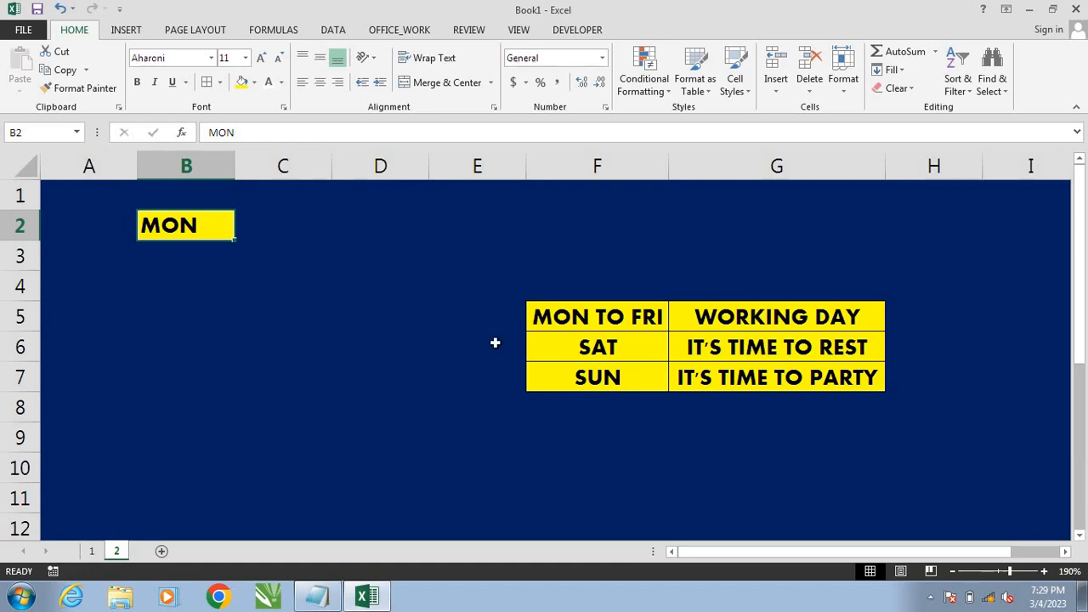
pyautogui.click(611, 316)
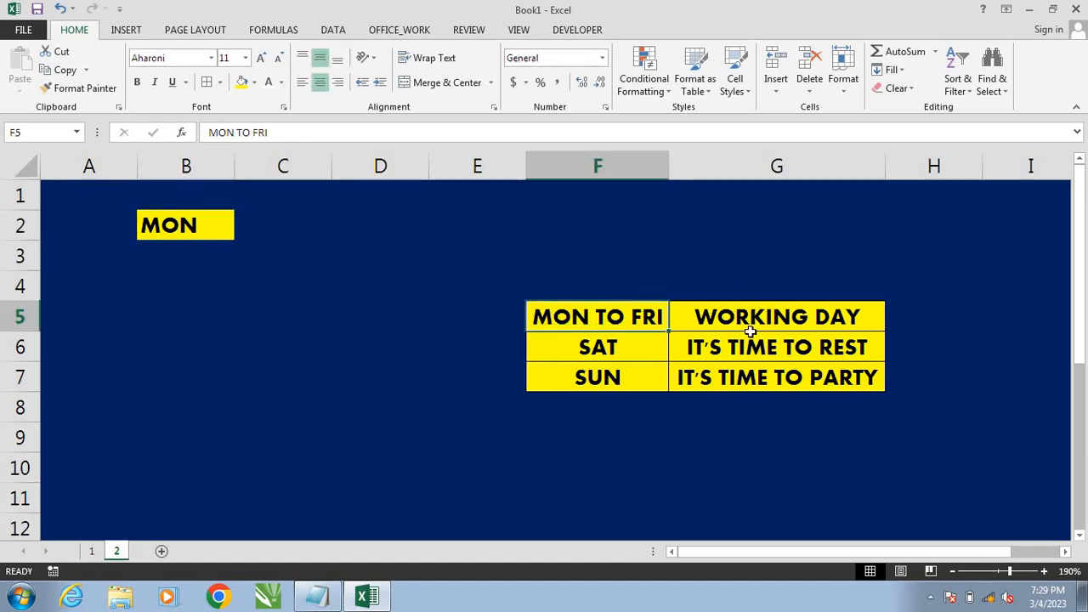
pyautogui.click(723, 326)
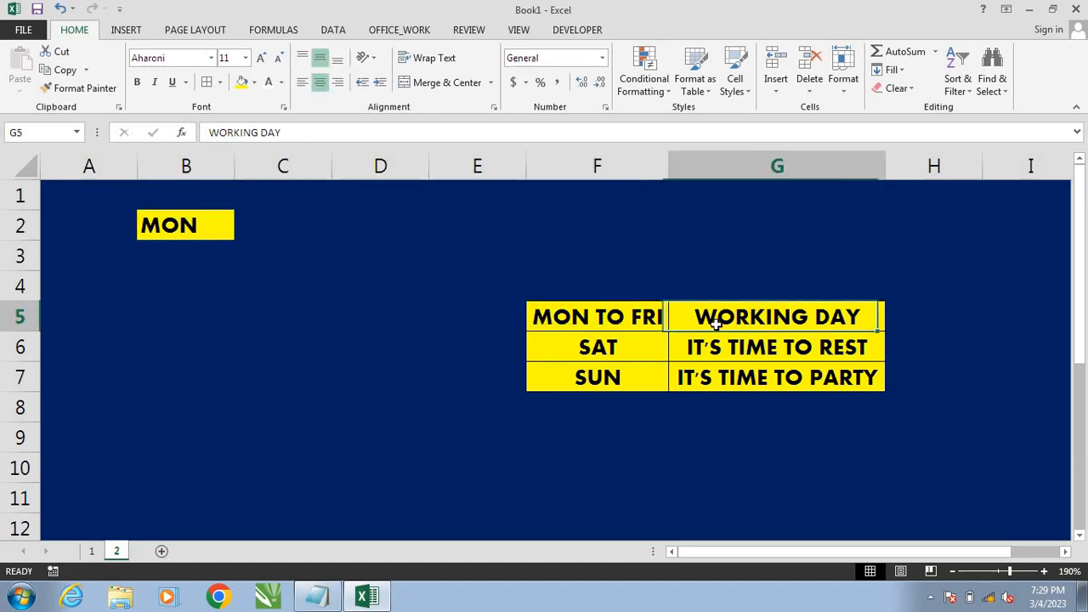
pyautogui.click(201, 216)
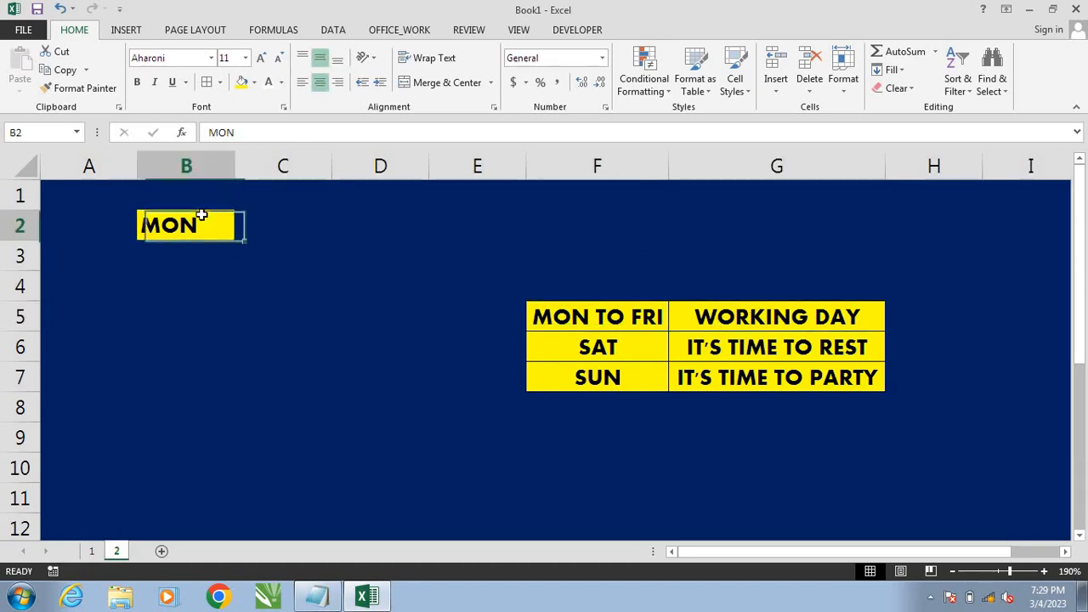
pyautogui.click(568, 320)
pyautogui.click(761, 318)
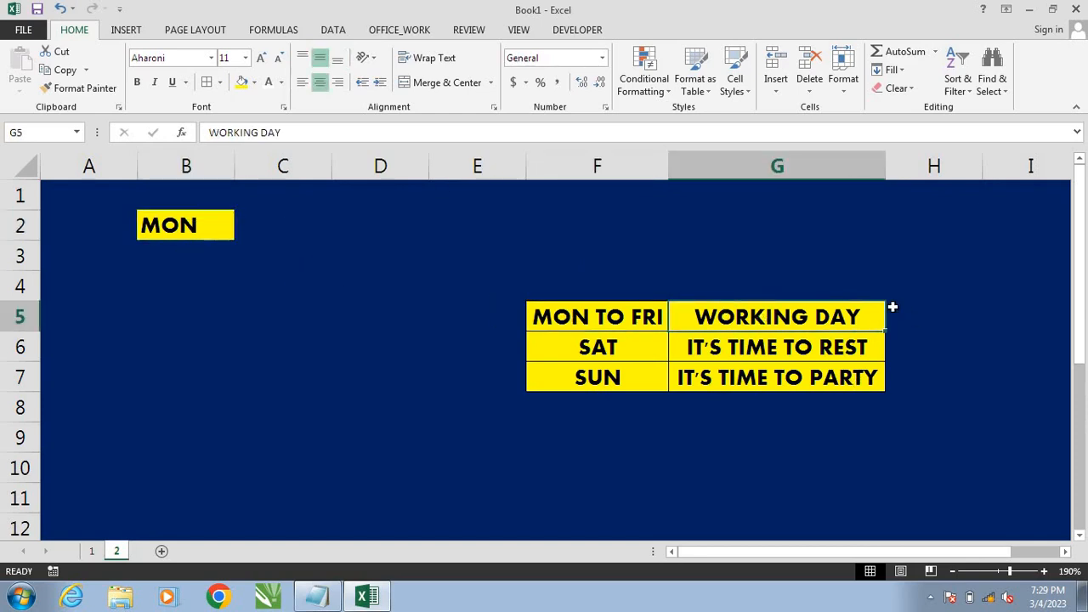
pyautogui.click(641, 351)
pyautogui.click(779, 348)
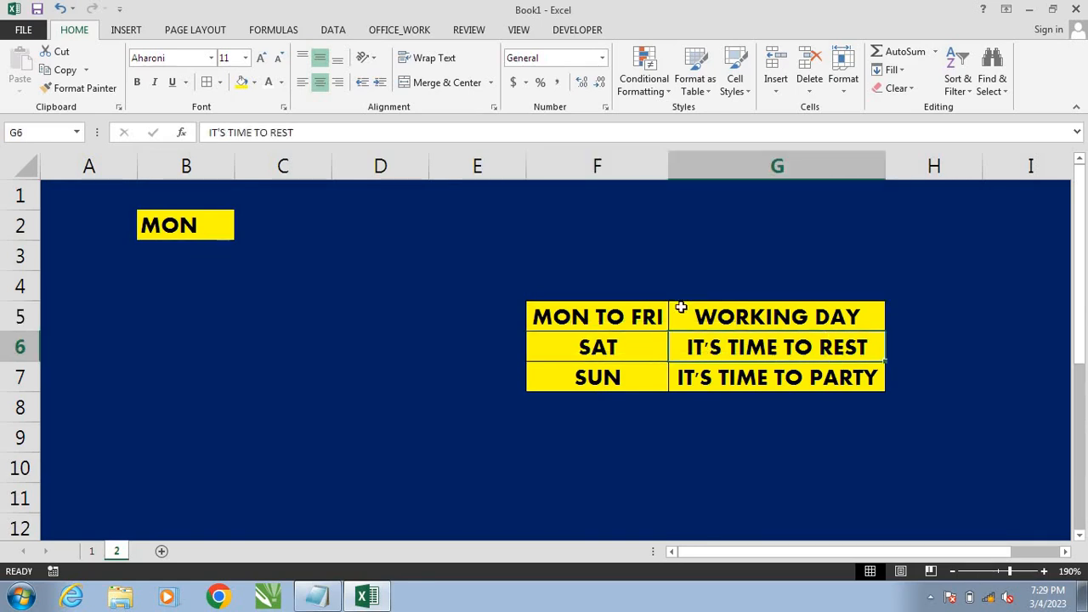
pyautogui.click(598, 383)
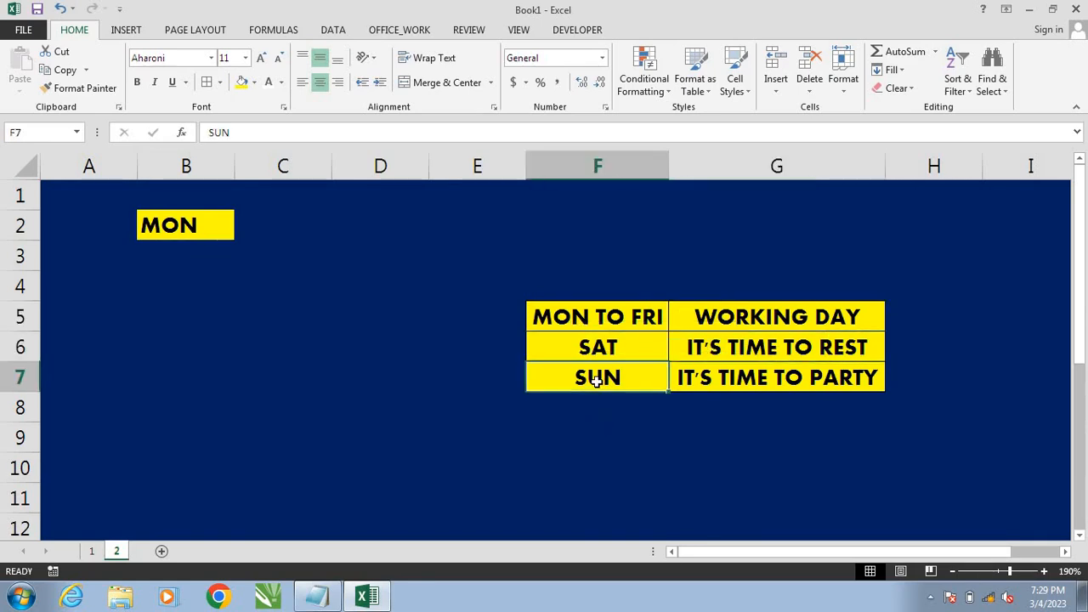
pyautogui.click(747, 381)
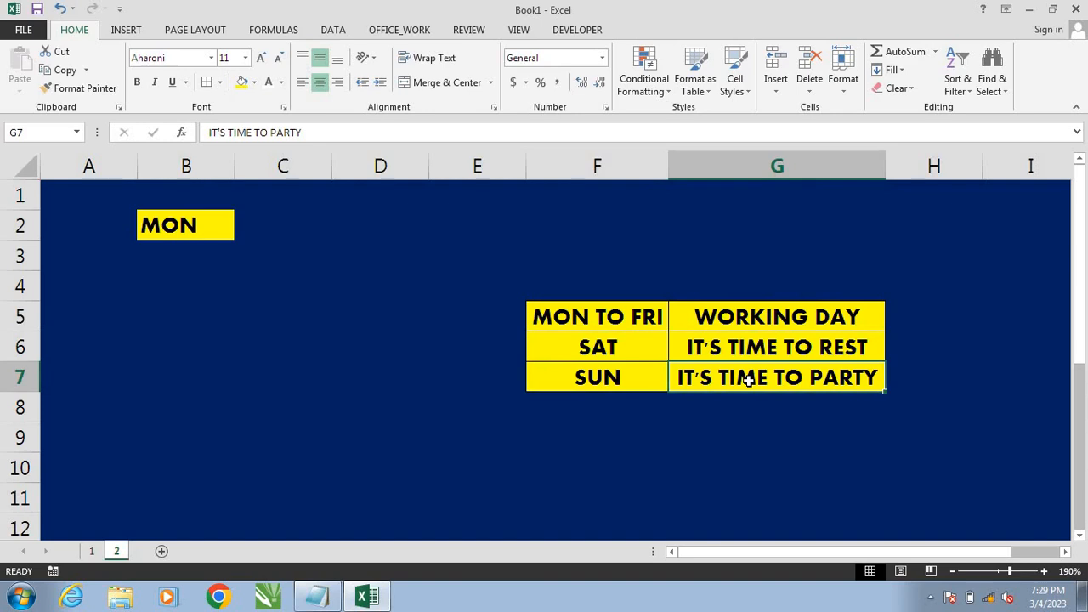
pyautogui.click(208, 223)
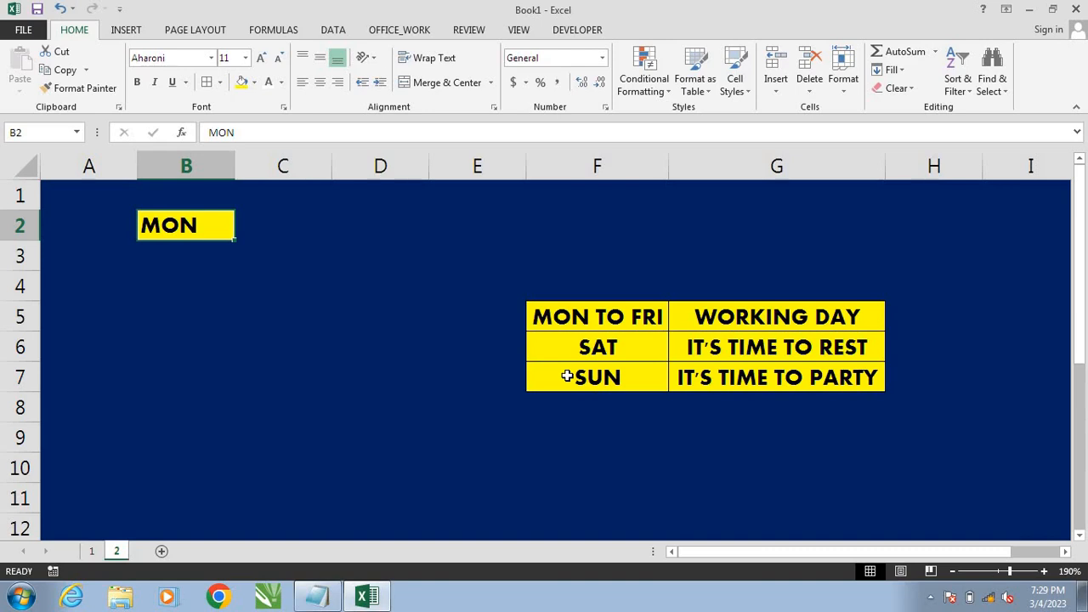
# Step: Start an IF formula in cell B6 that tests B2="MON" and returns "WORKING DAY"
pyautogui.click(296, 297)
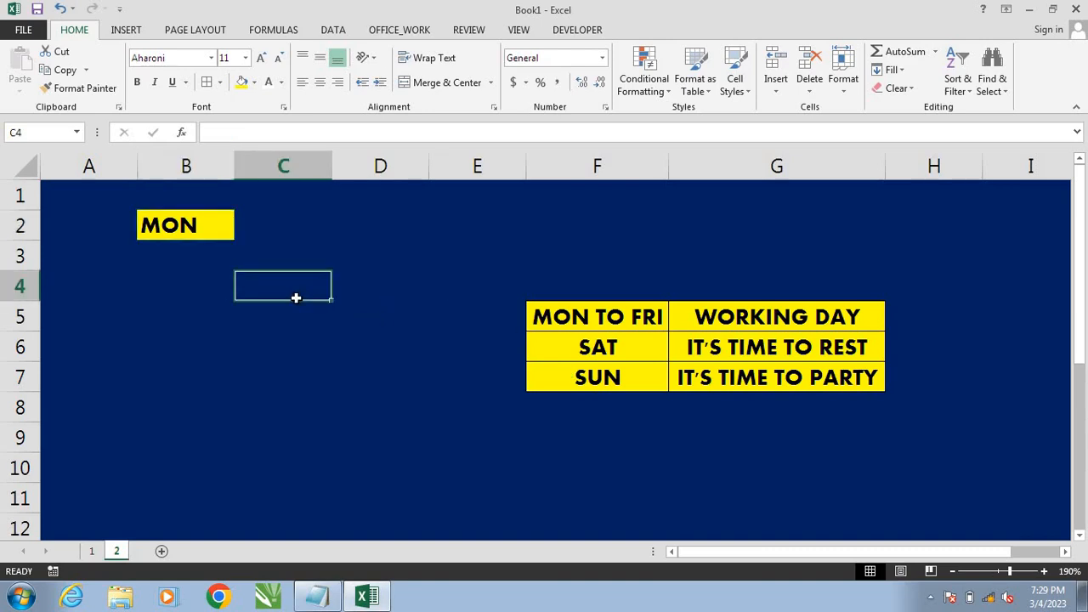
pyautogui.click(226, 337)
pyautogui.write('=IF(')
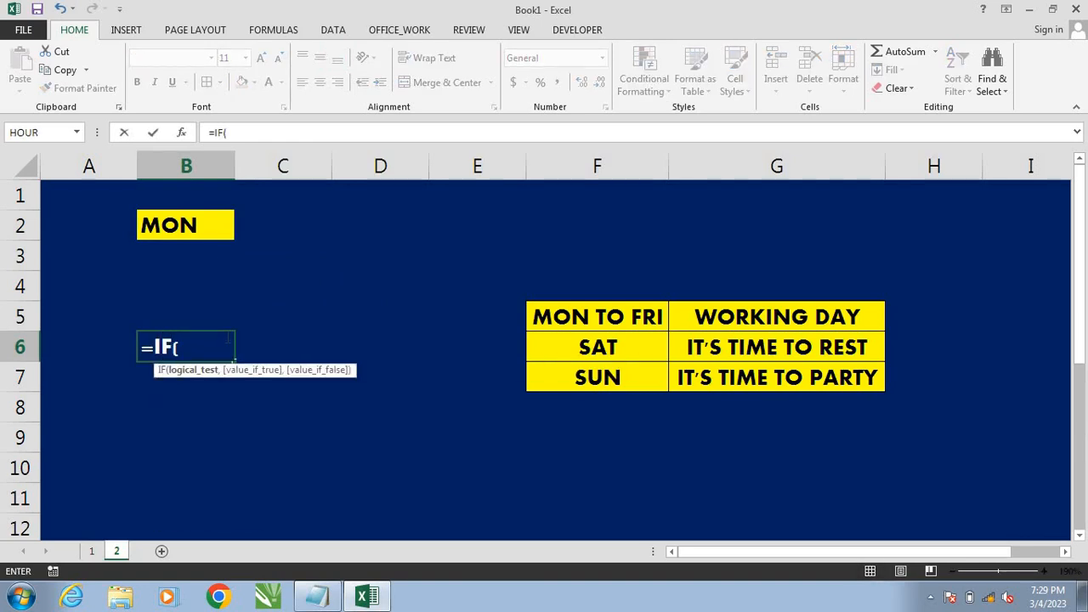
pyautogui.click(196, 225)
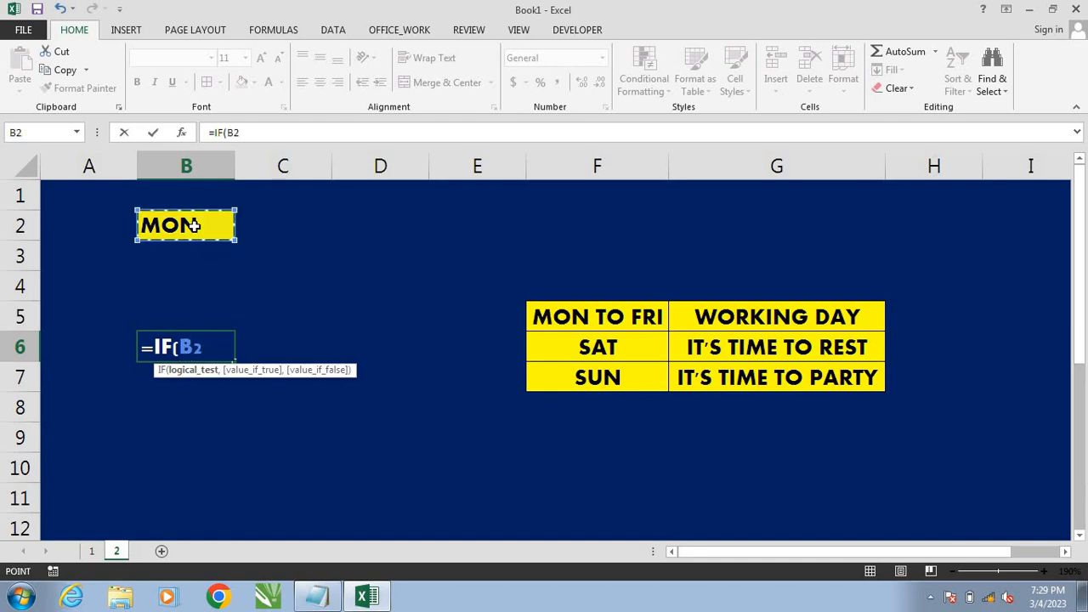
pyautogui.write('=')
pyautogui.write('"M')
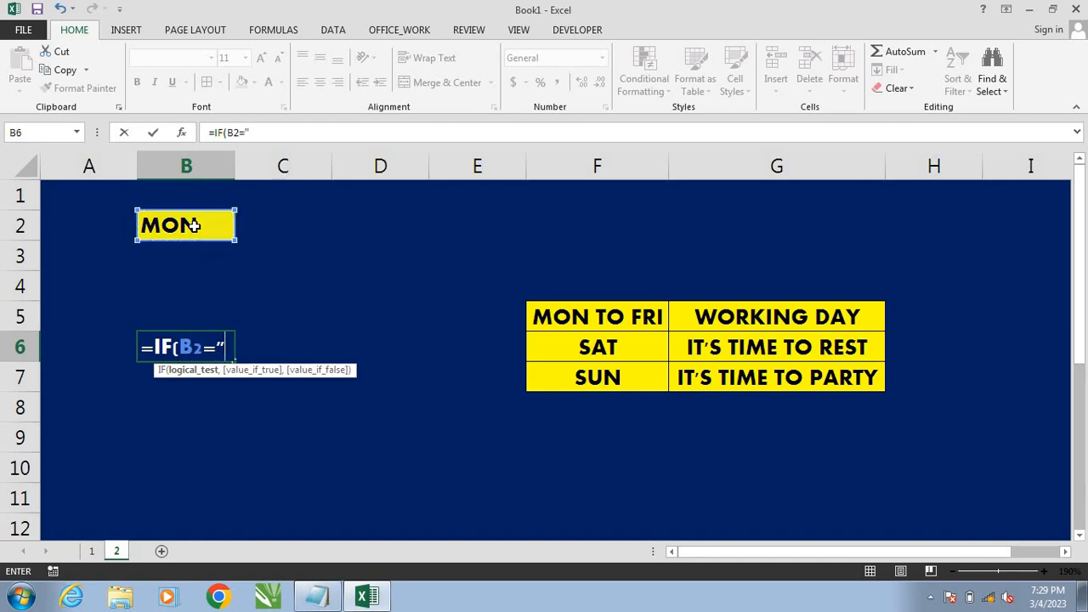
pyautogui.write('ON"')
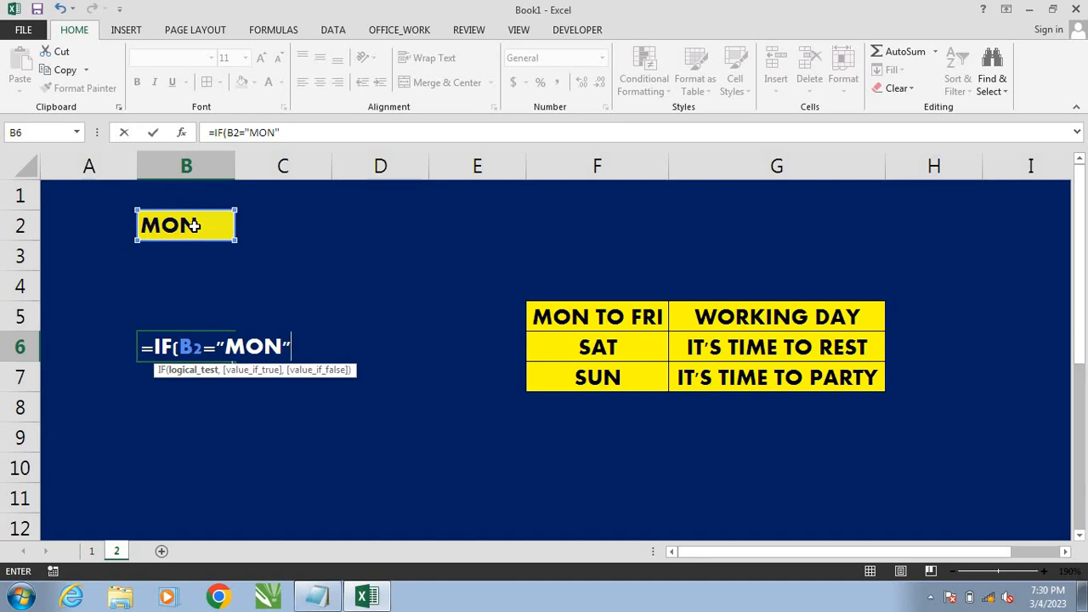
pyautogui.write(',"')
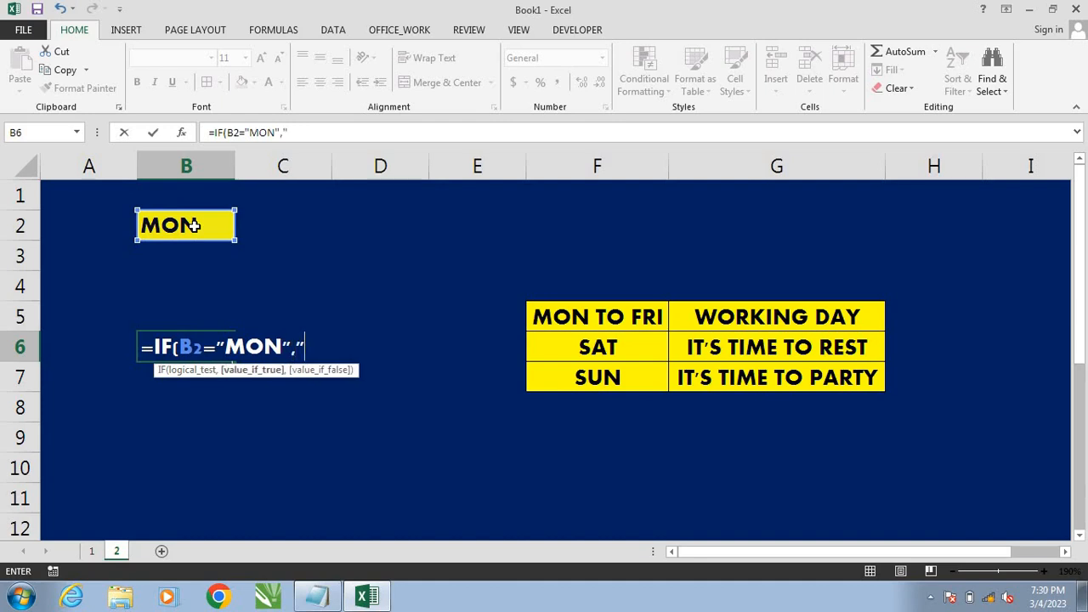
pyautogui.write('WO')
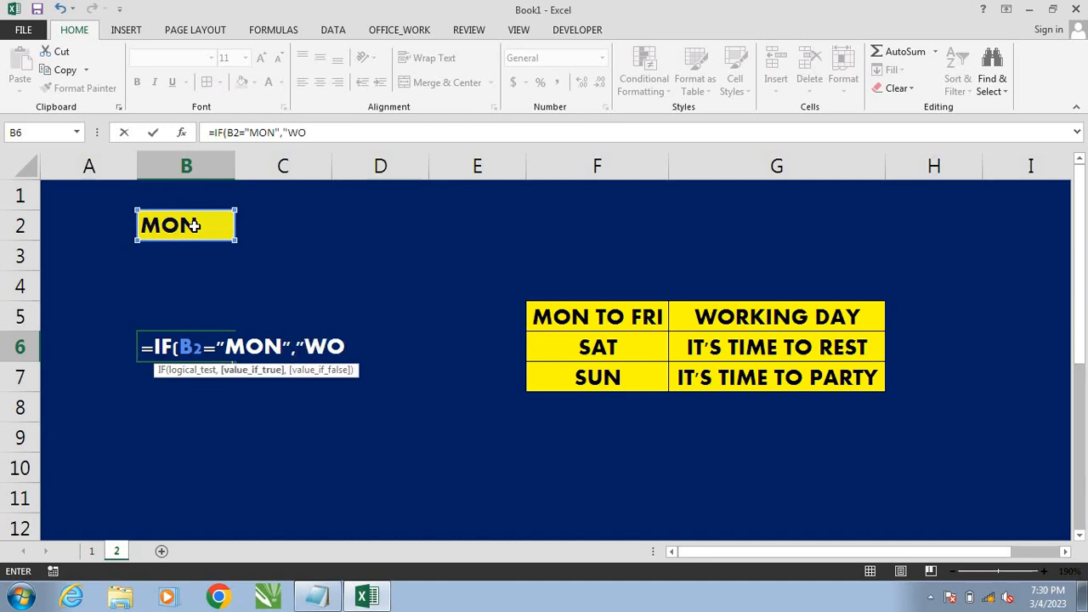
pyautogui.write('RKING')
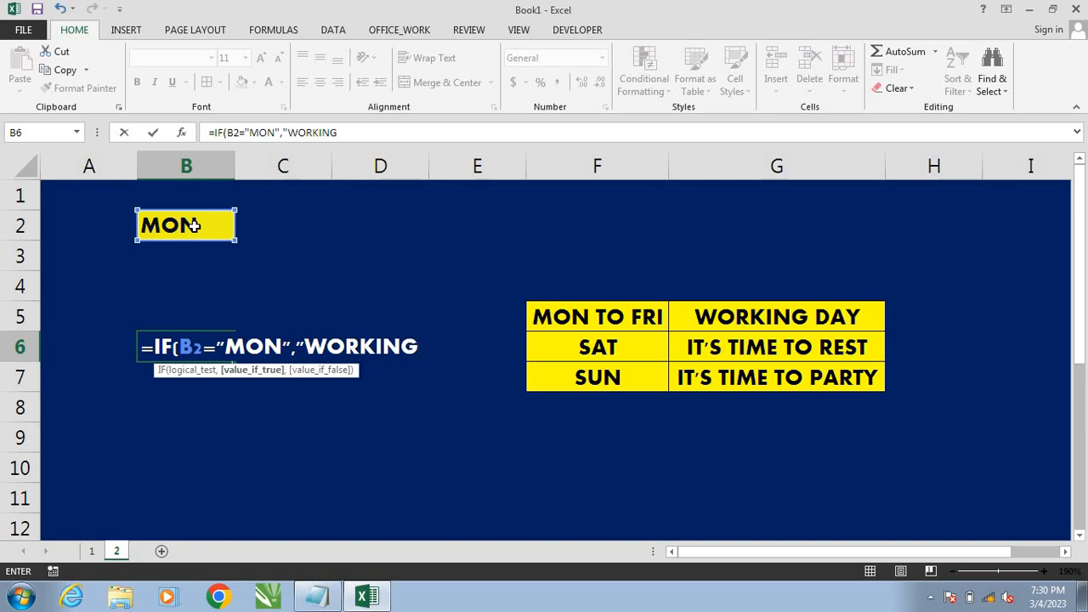
pyautogui.write(' DAY"')
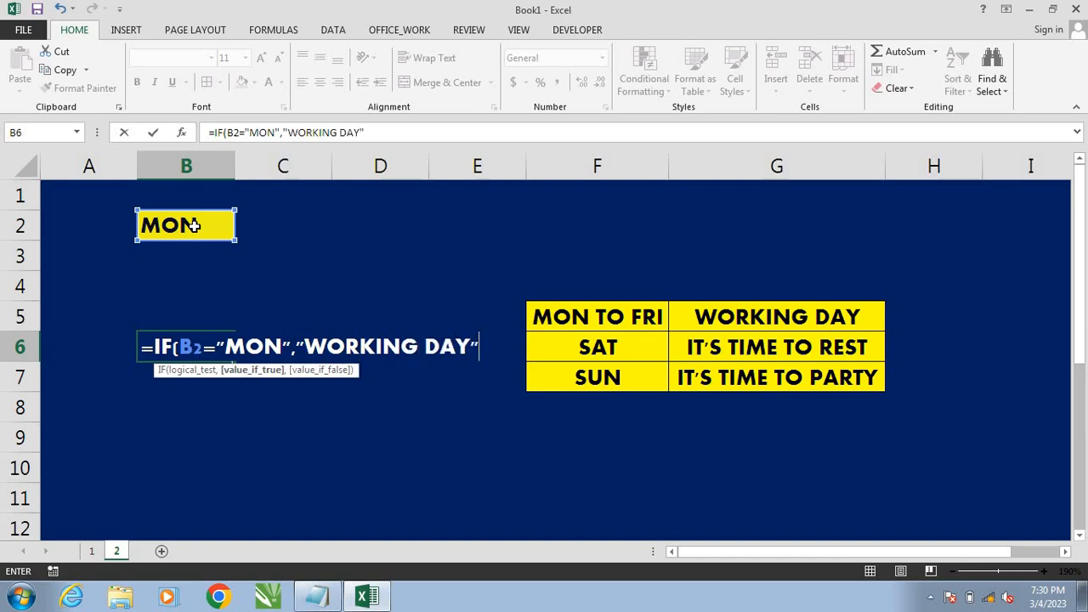
# Step: Nest a second IF testing B2="TUE" and returning "WORKING DAY", and begin another IF as its false value
pyautogui.write(',IF(')
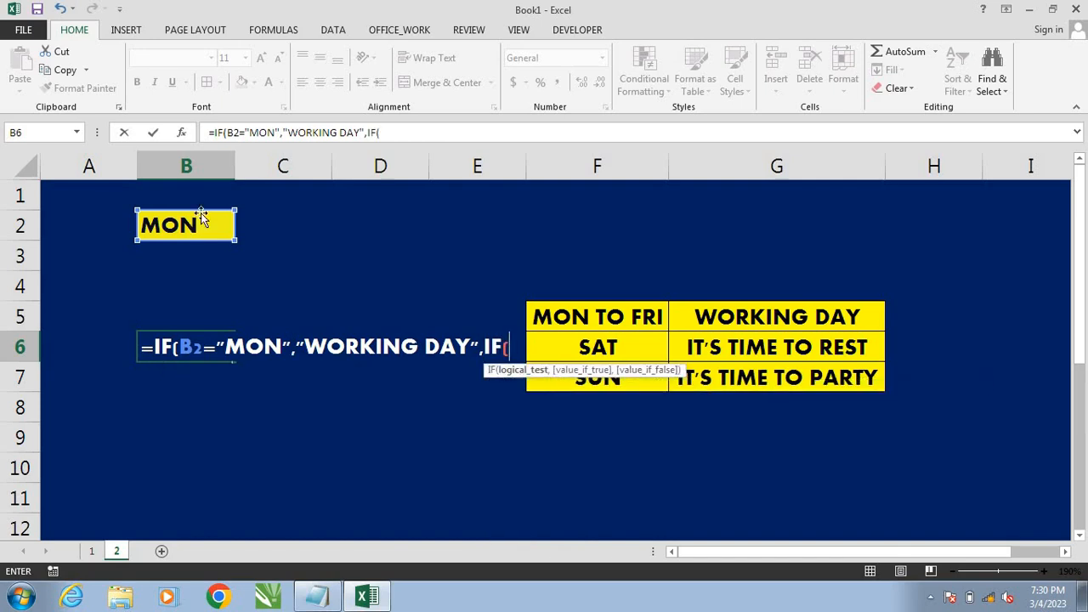
pyautogui.click(179, 227)
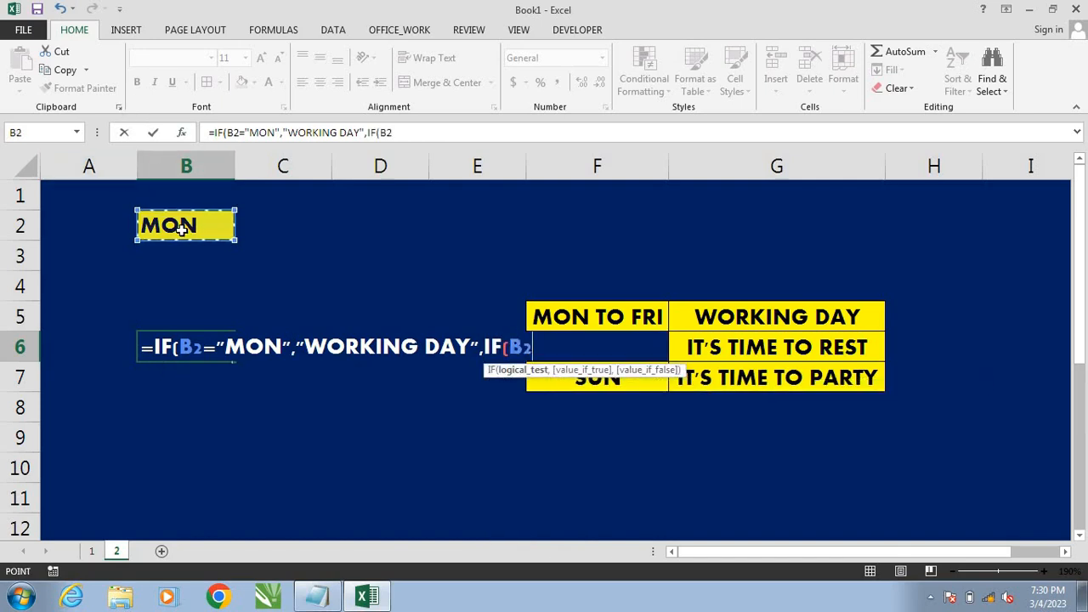
pyautogui.write('="TUE')
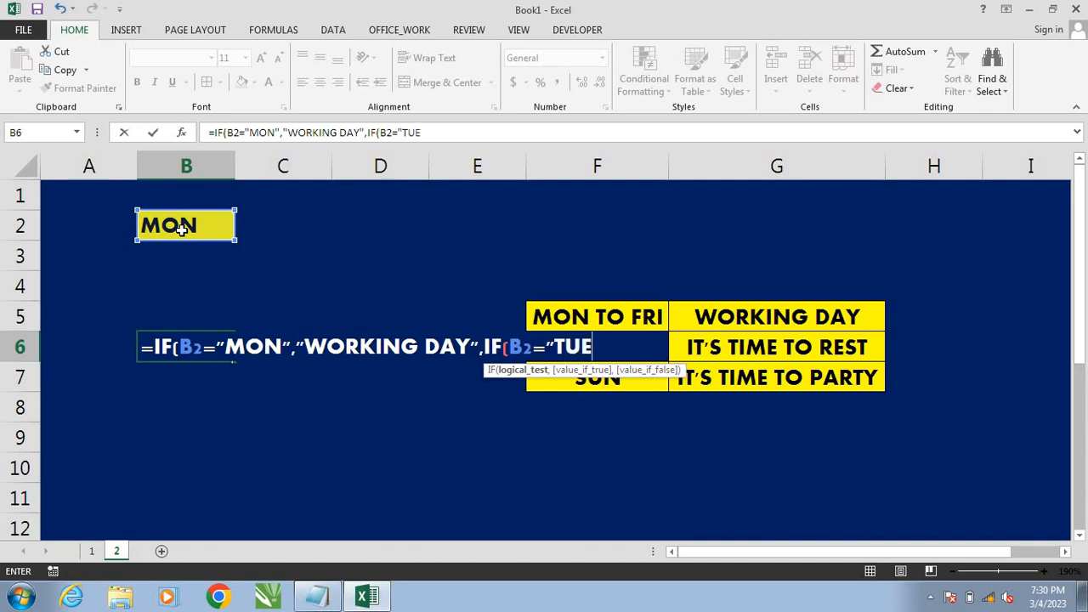
pyautogui.write('","')
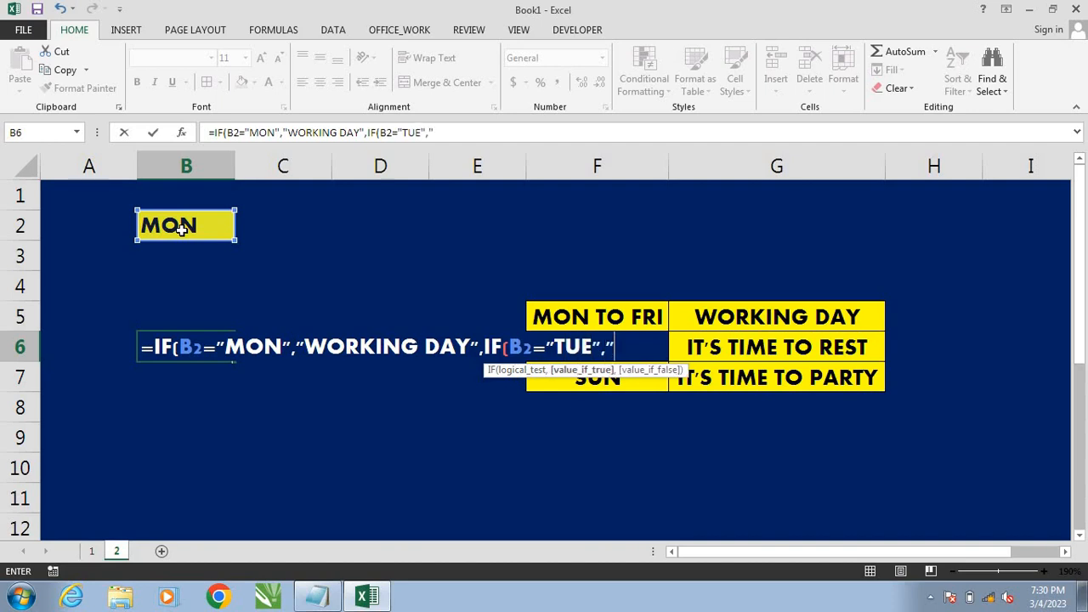
pyautogui.write('WOR')
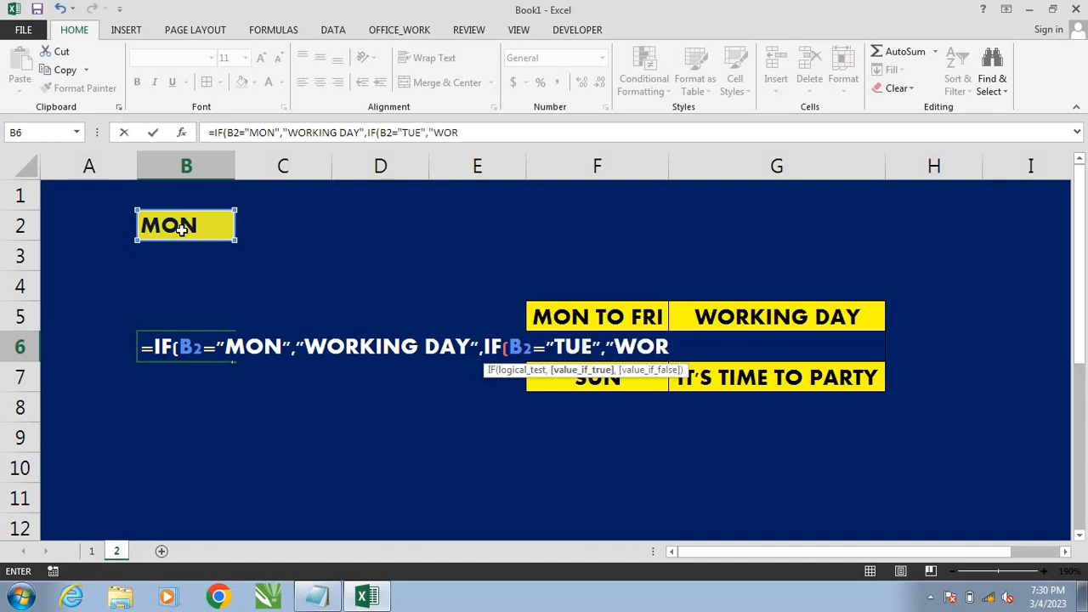
pyautogui.write('KING DAY')
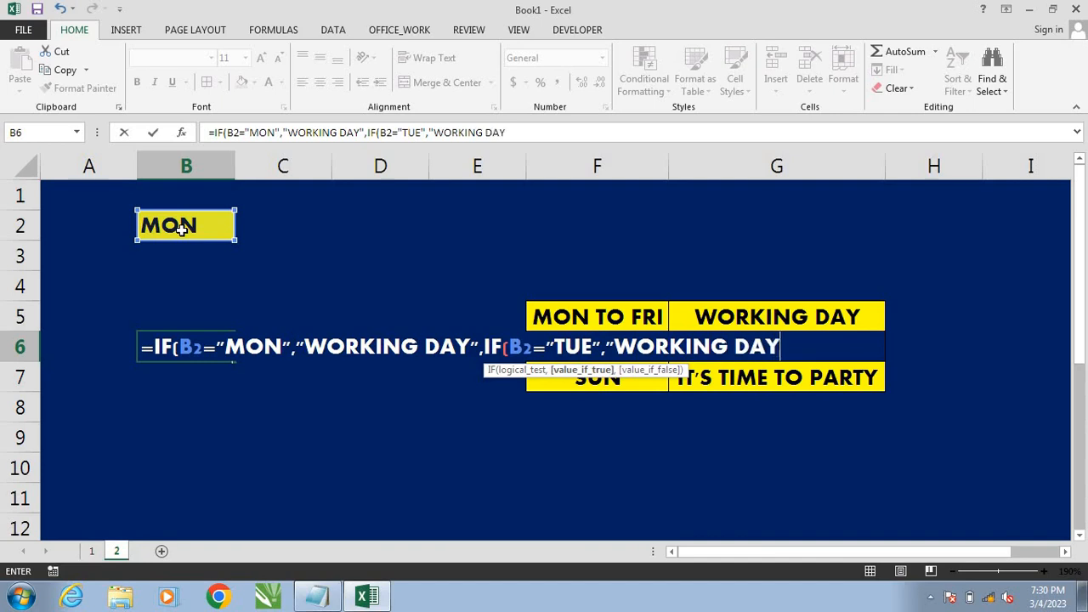
pyautogui.write('",IF')
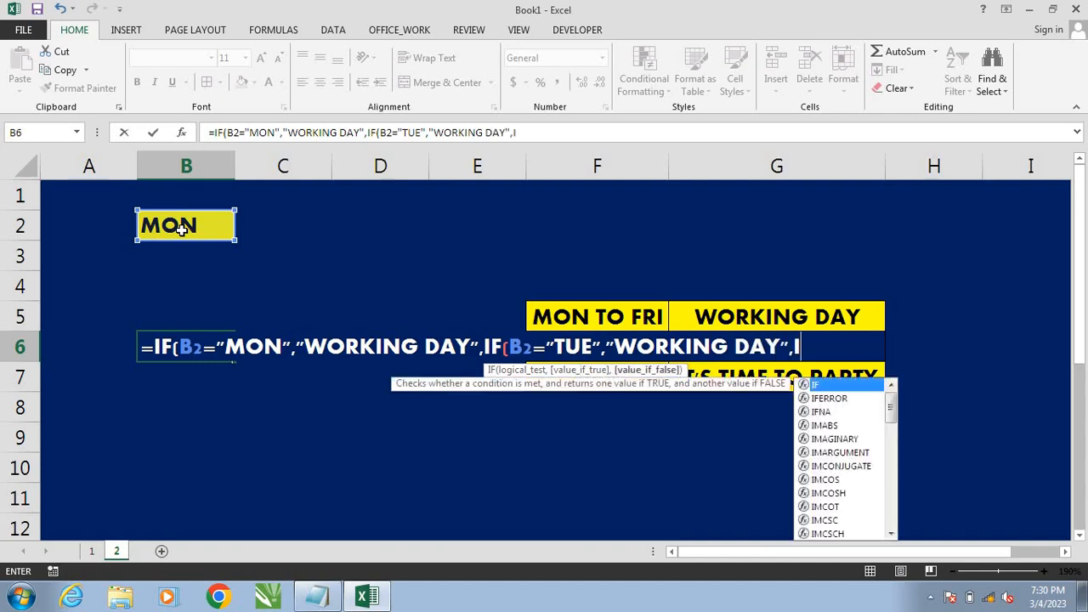
# Step: Make the third IF test B2="WED" and return "WORKING DAY", and begin a fourth IF as its false value
pyautogui.write('(')
pyautogui.click(181, 230)
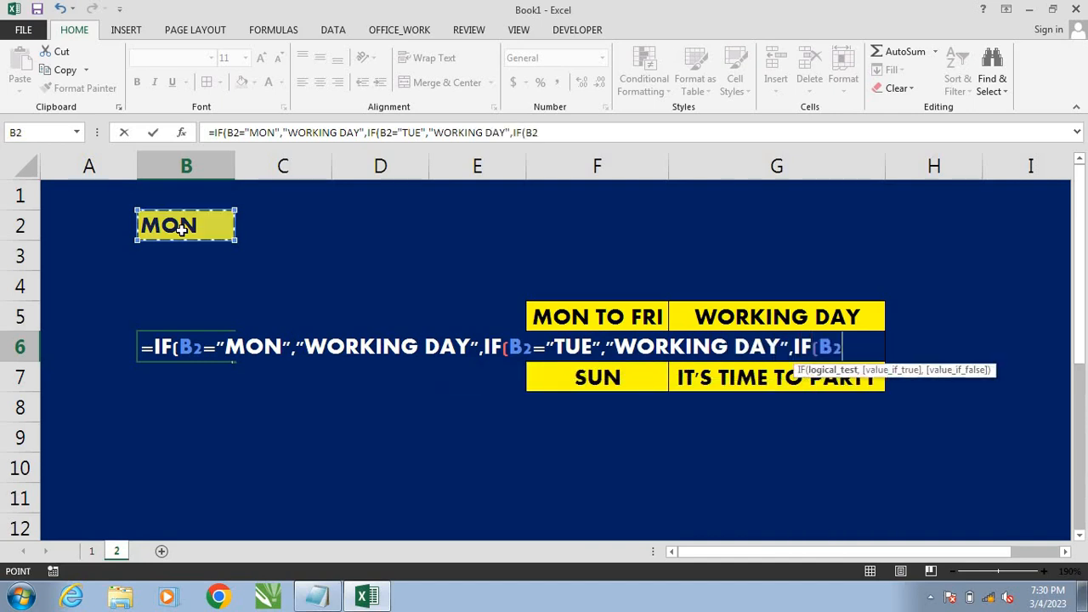
pyautogui.write('=')
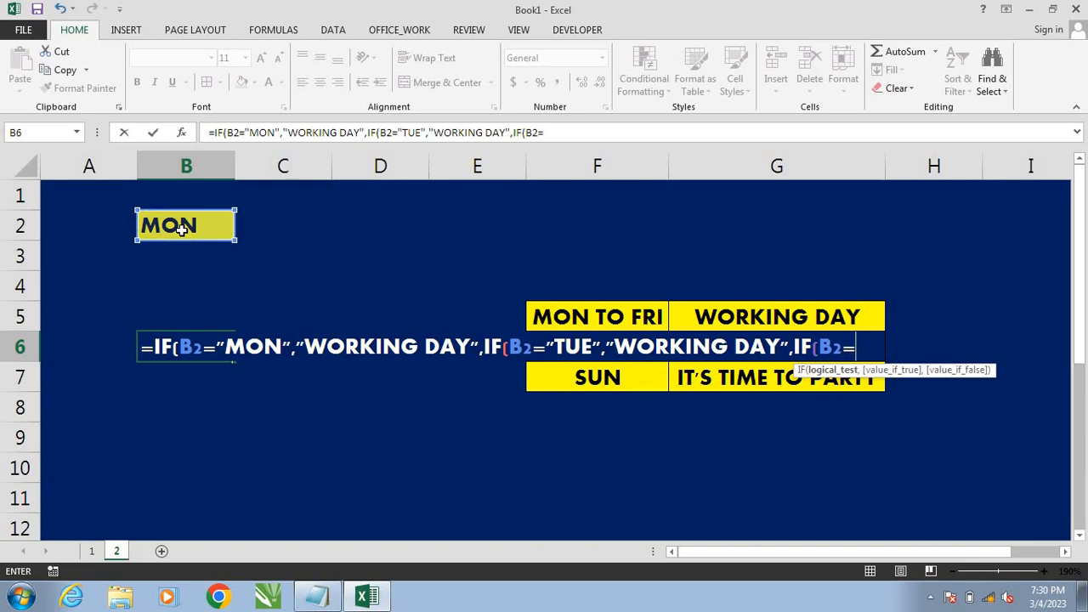
pyautogui.write('"WED')
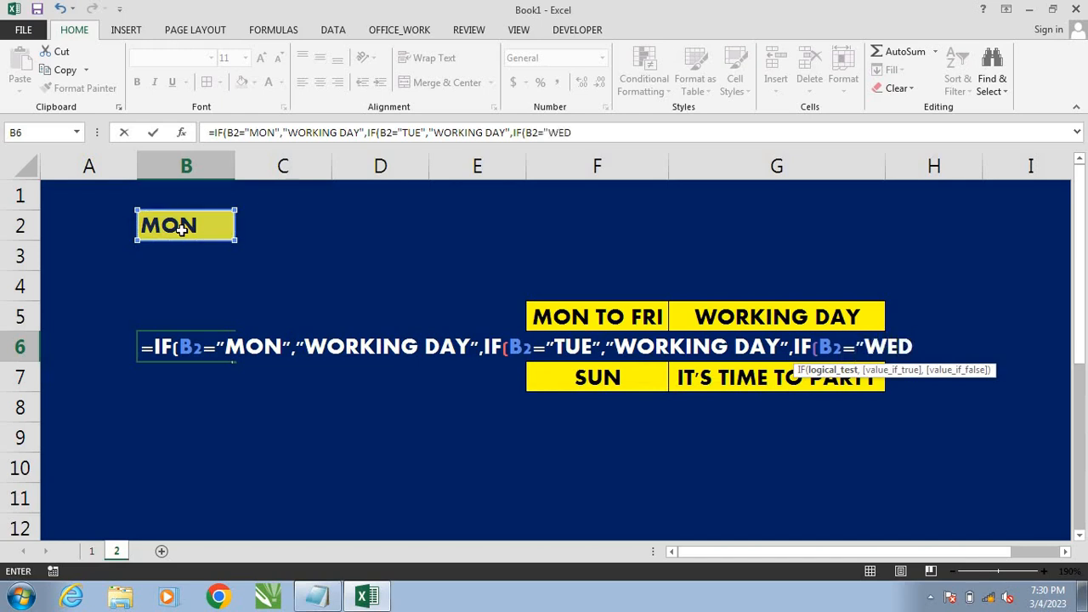
pyautogui.write('","WORKI')
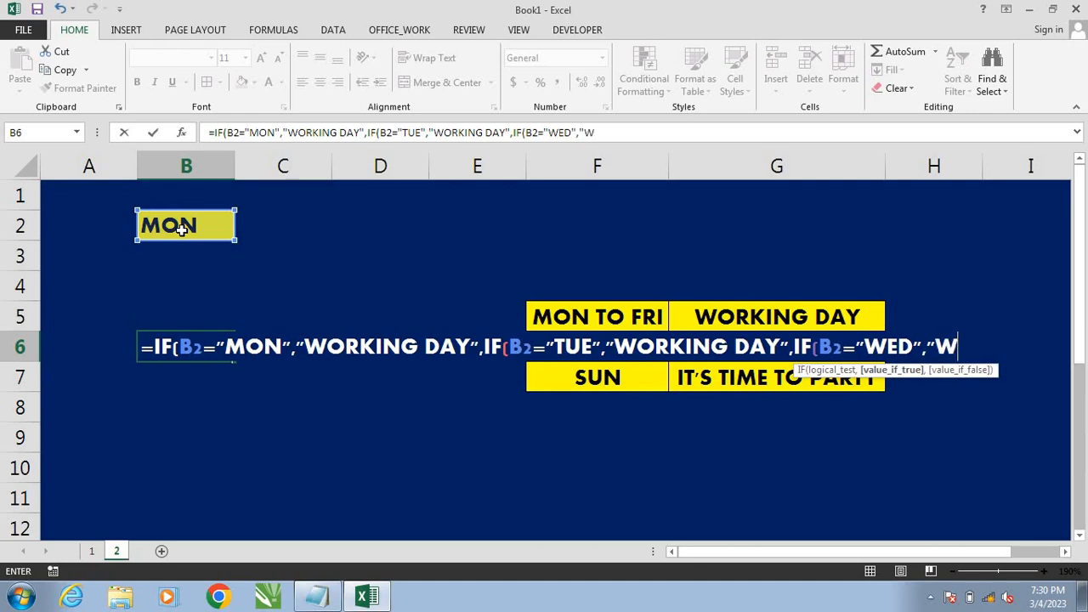
pyautogui.write('NG DAY')
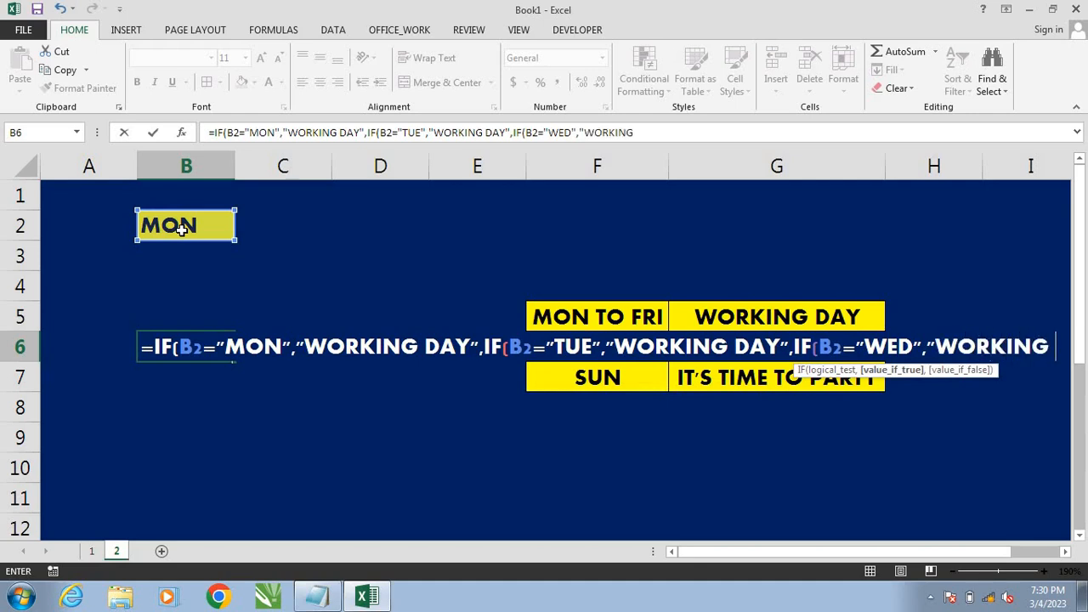
pyautogui.write('",IF')
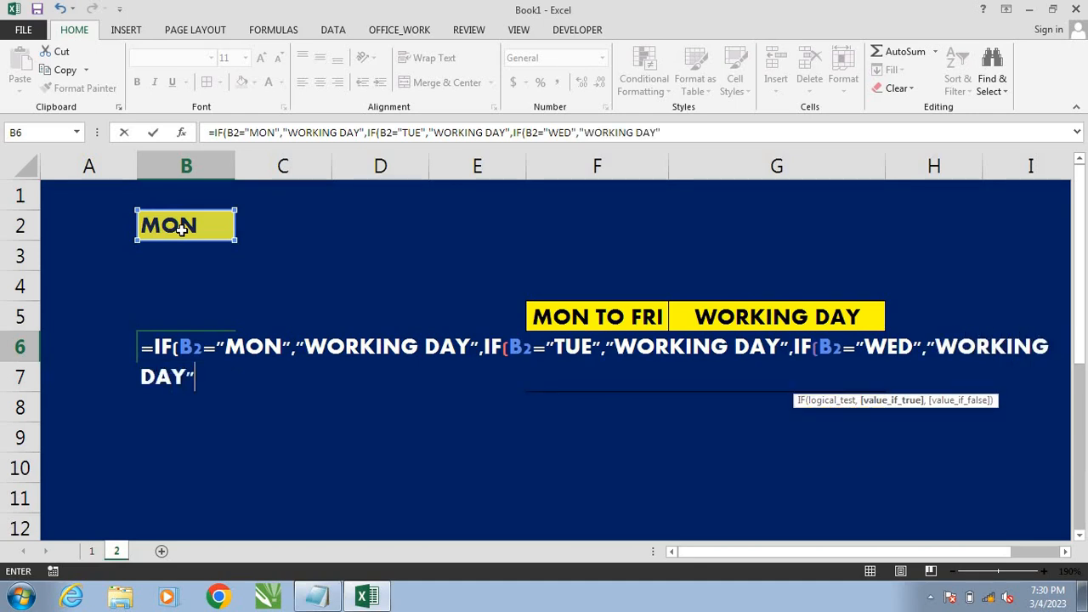
# Step: Make the fourth IF test B2="THU" and return "WORKING DAY", and begin a fifth IF as its false value
pyautogui.write('(')
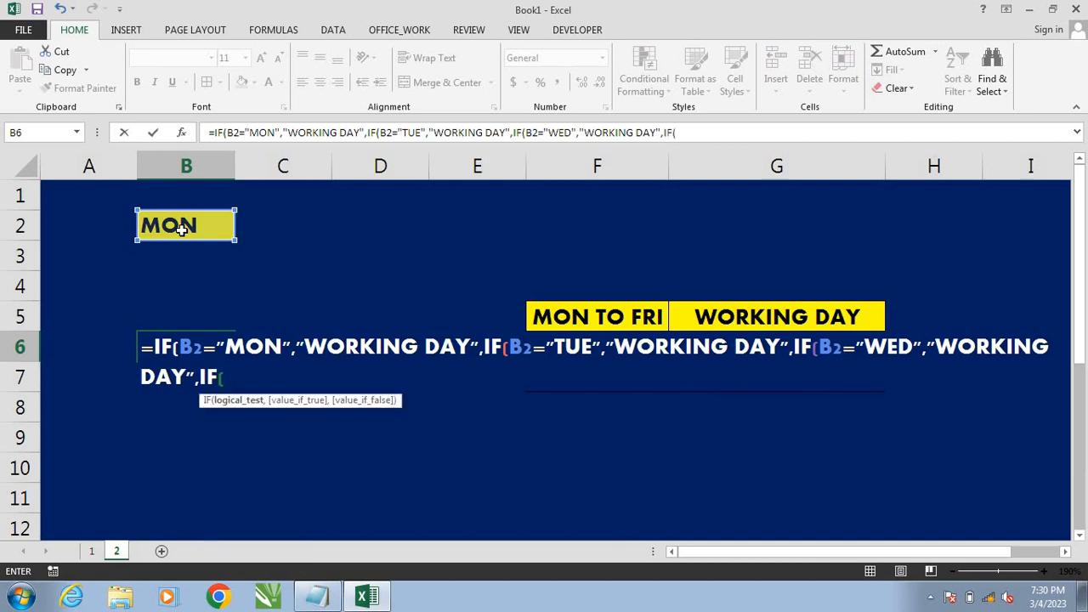
pyautogui.click(181, 226)
pyautogui.write('=')
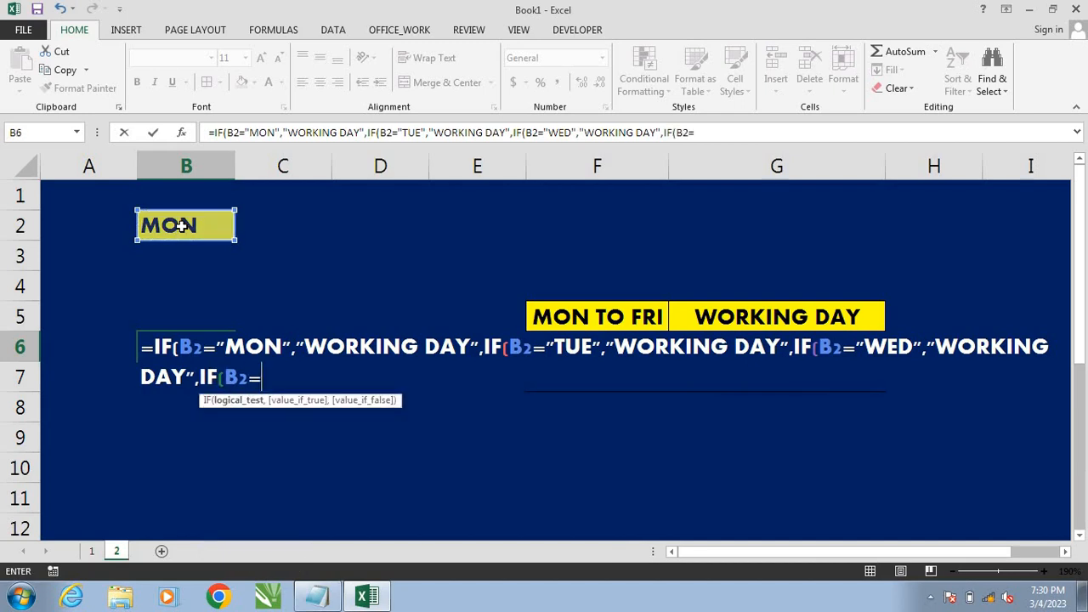
pyautogui.write('"THU')
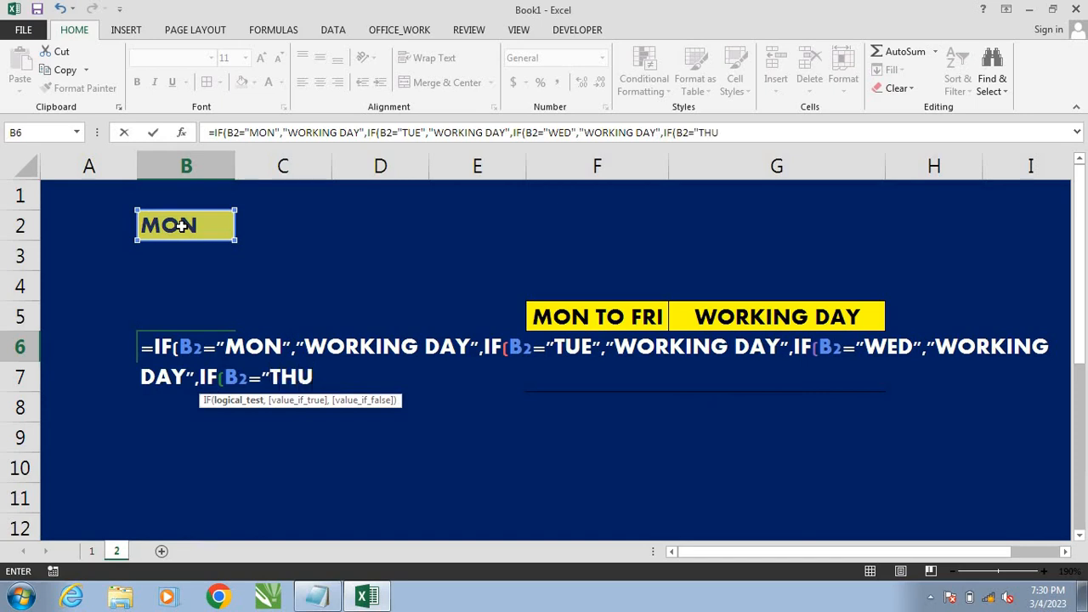
pyautogui.write('","WO')
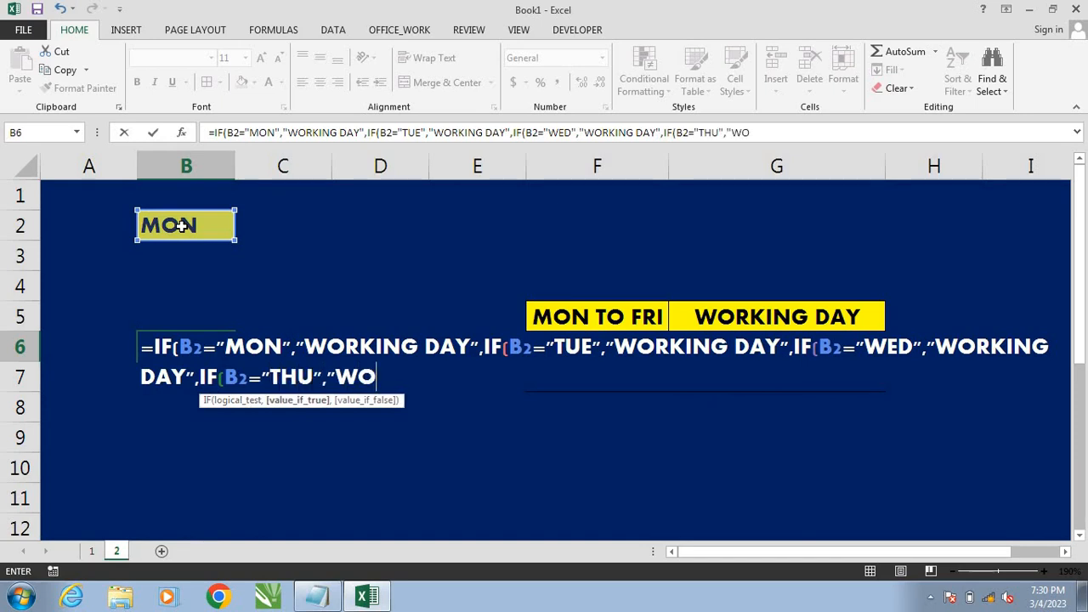
pyautogui.write('RKING DAY')
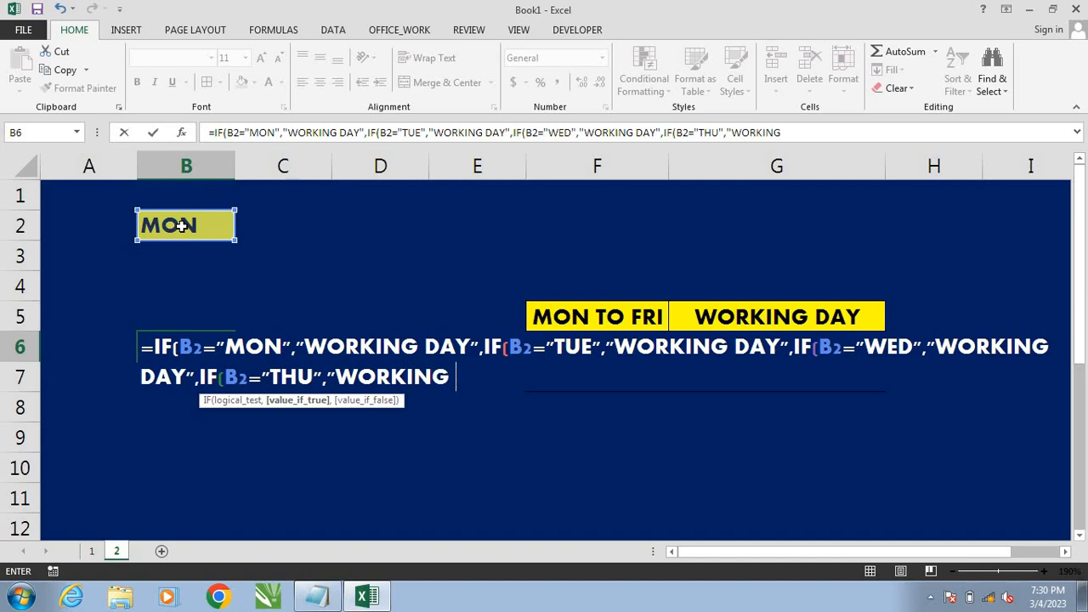
pyautogui.write('",IF')
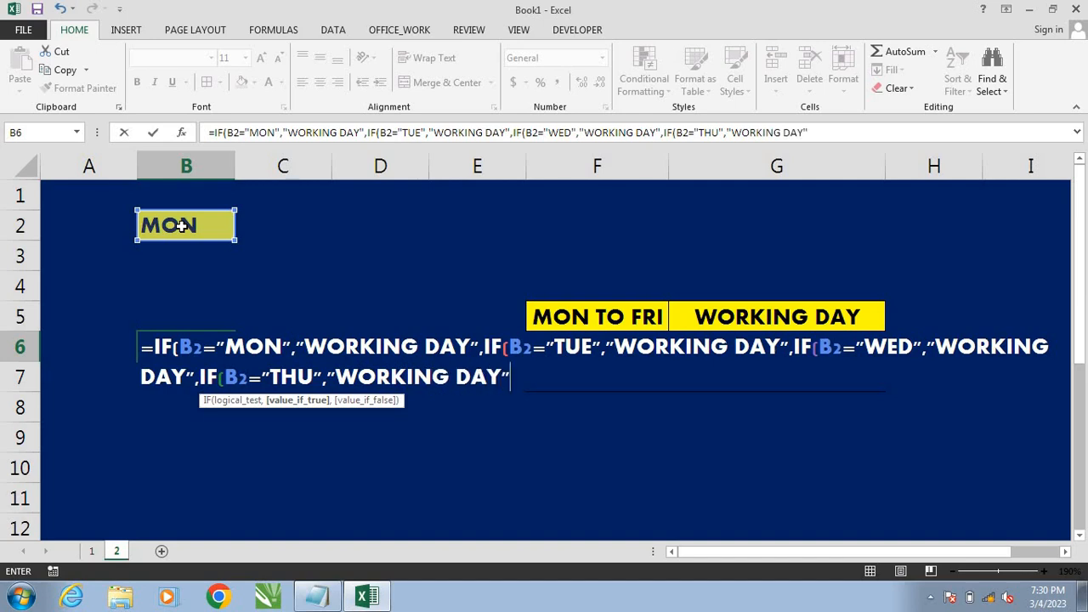
# Step: Make the fifth IF test B2="FRI" and return "WORKING DAY", continuing to its false value
pyautogui.write('(')
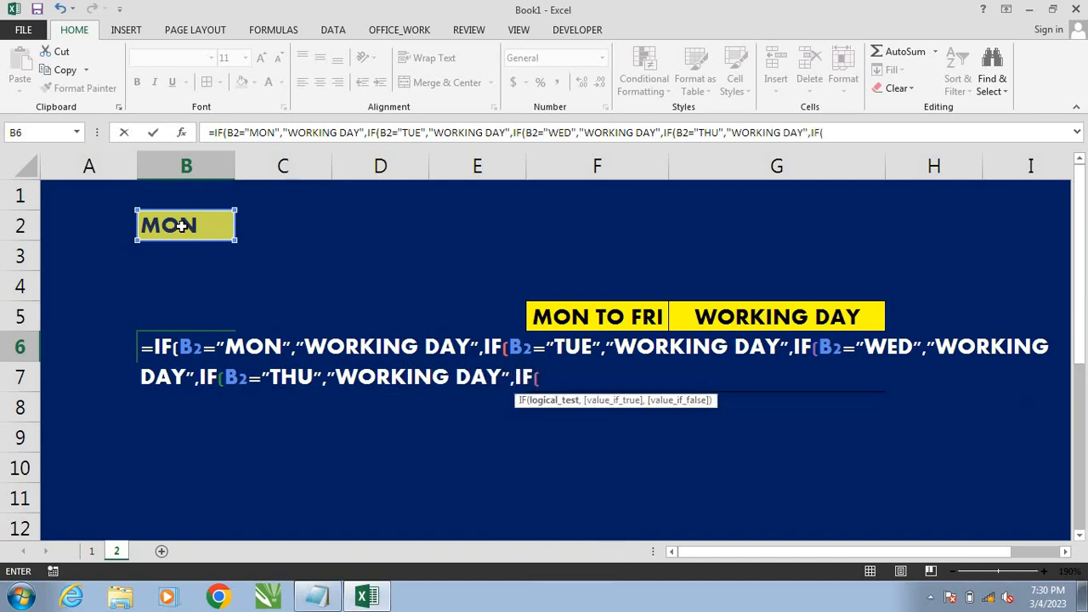
pyautogui.click(181, 225)
pyautogui.write('="FRI')
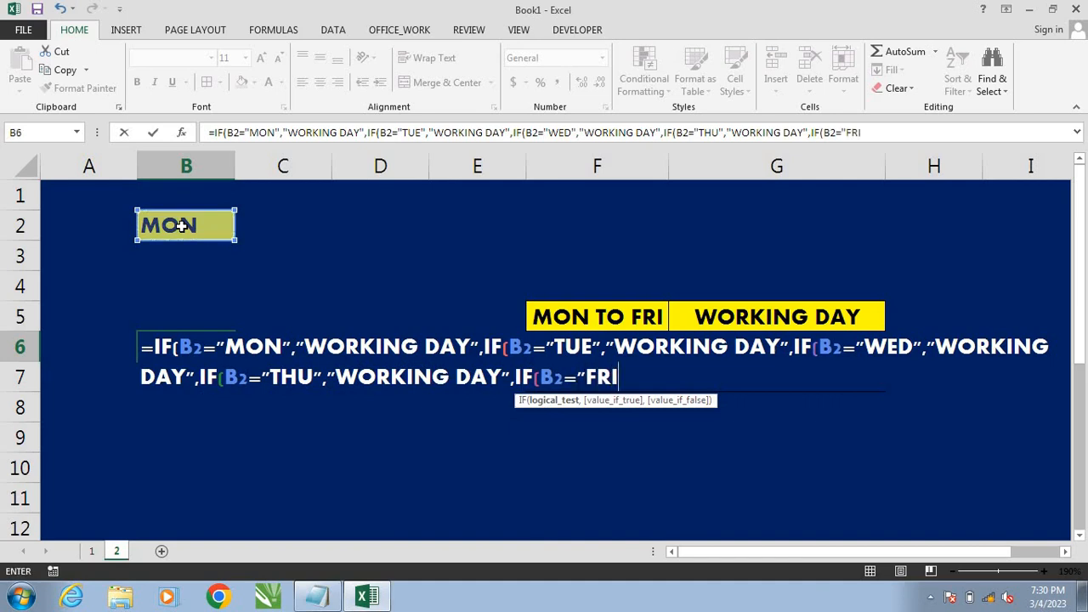
pyautogui.write('","WOR')
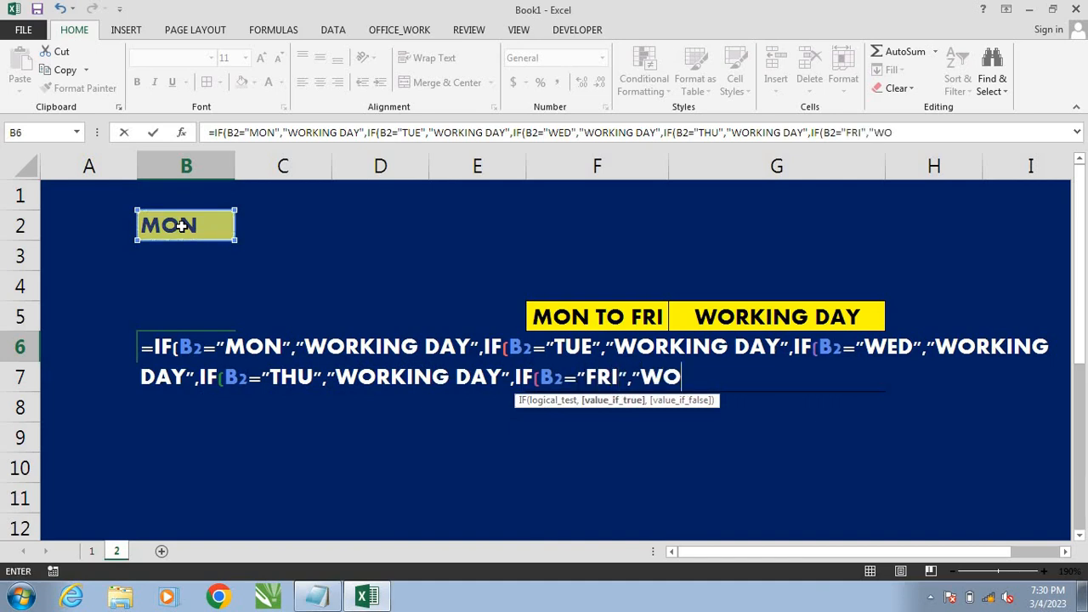
pyautogui.write('KING DAY')
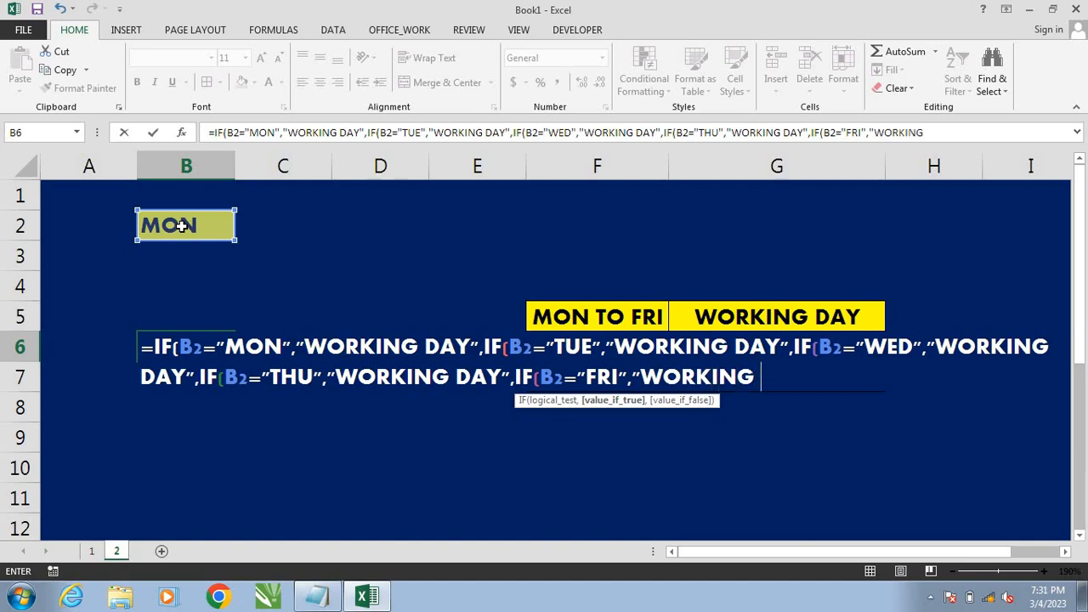
pyautogui.write('"')
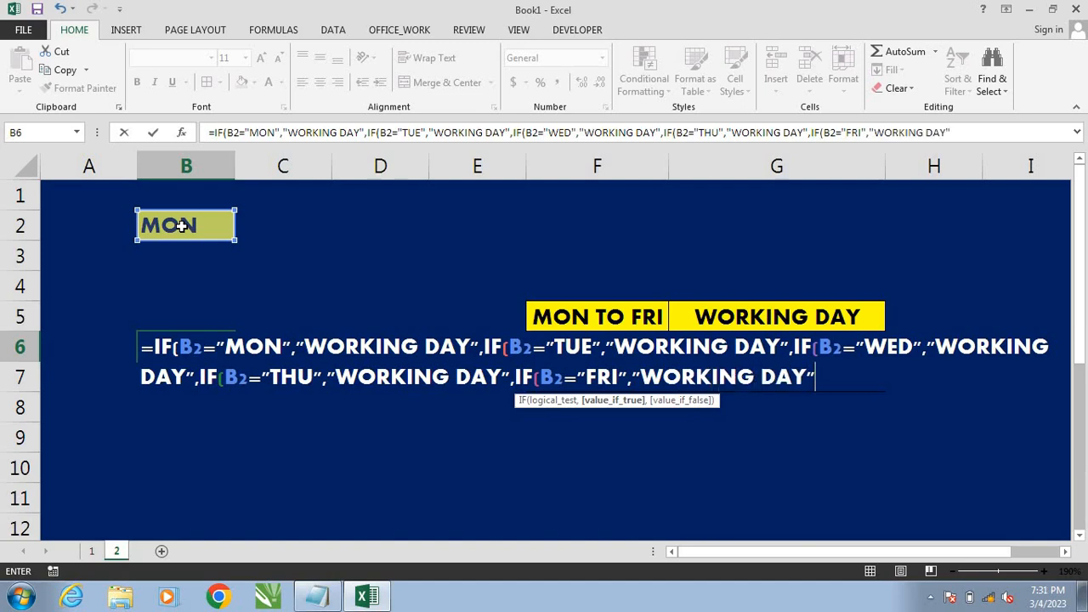
pyautogui.write(',')
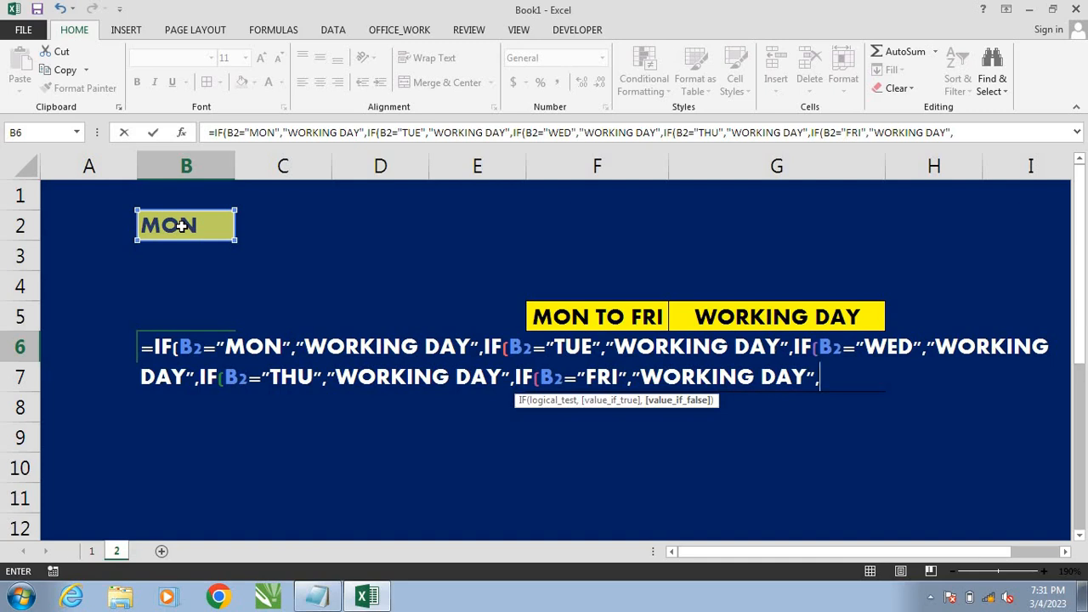
# Step: Nest a sixth IF testing B2="SAT" and returning "IT'S TIME TO REST", continuing to its false value
pyautogui.write('IF(')
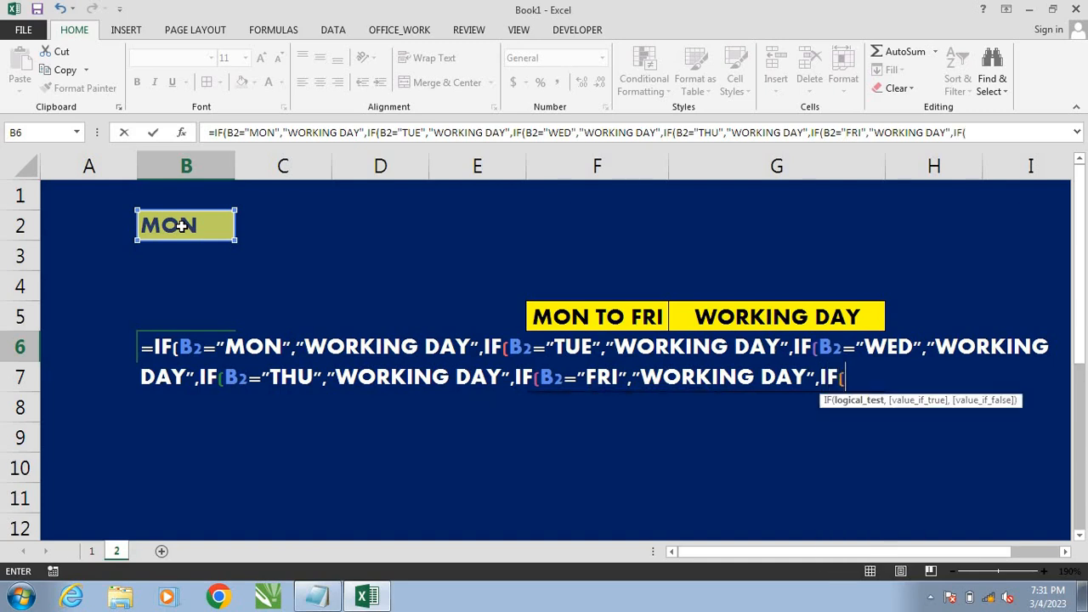
pyautogui.click(185, 234)
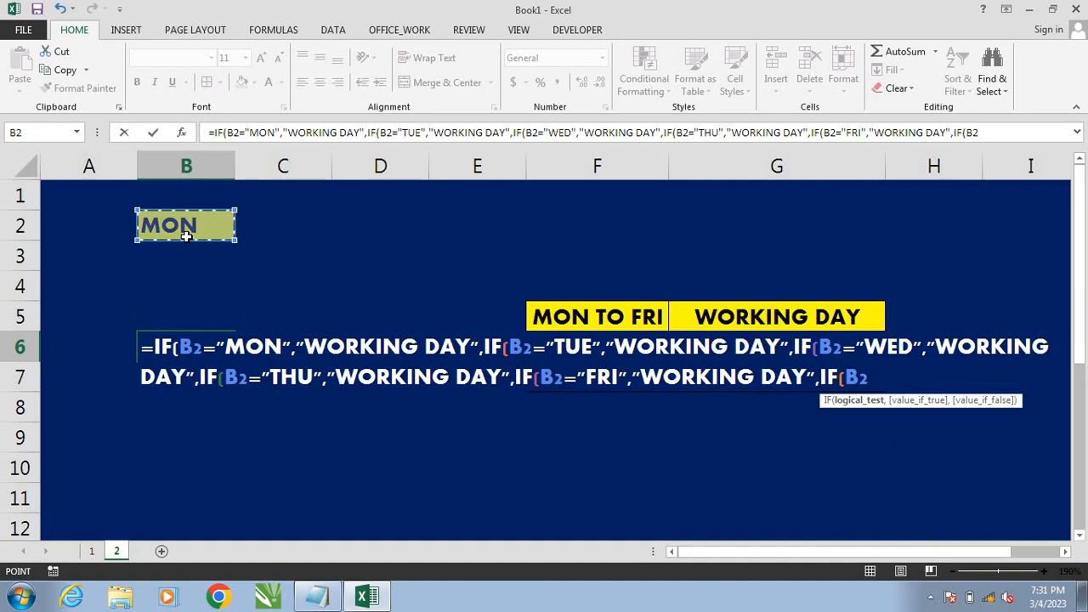
pyautogui.write('="SA')
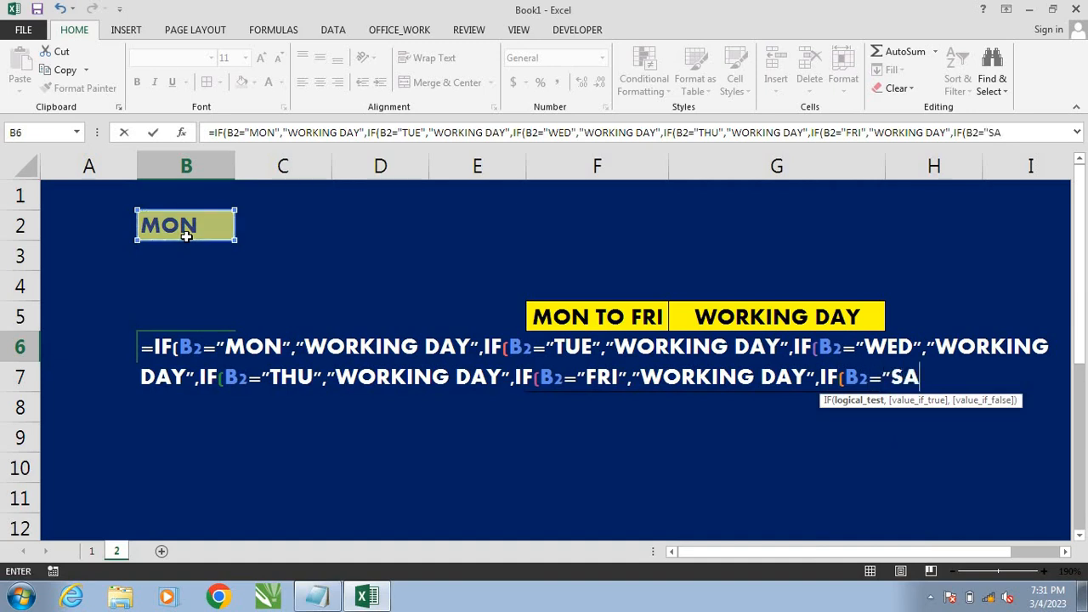
pyautogui.write('T",')
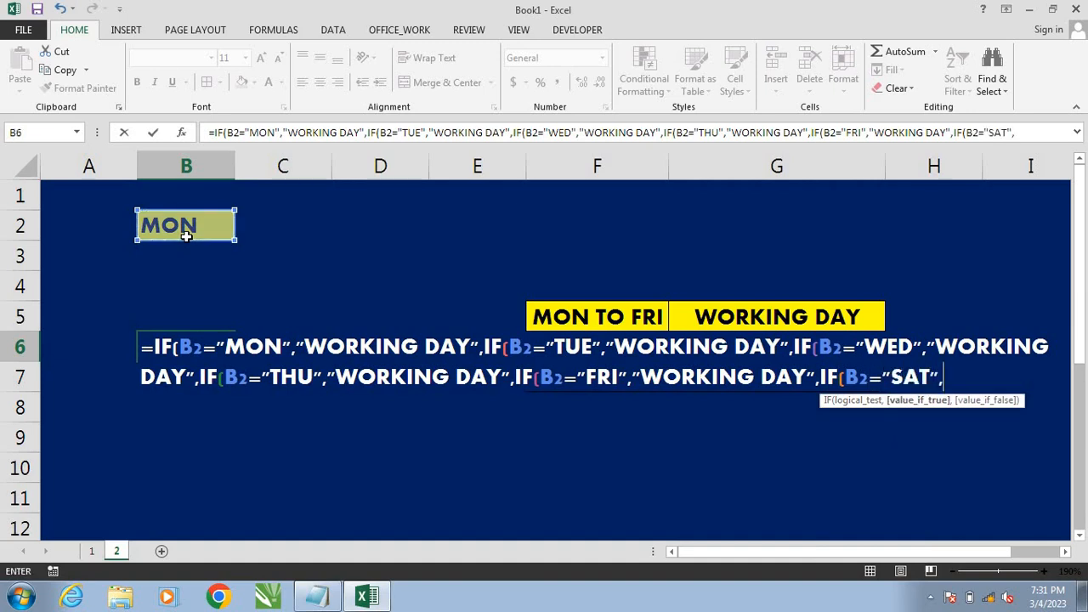
pyautogui.write('"IT\'S TOIM')
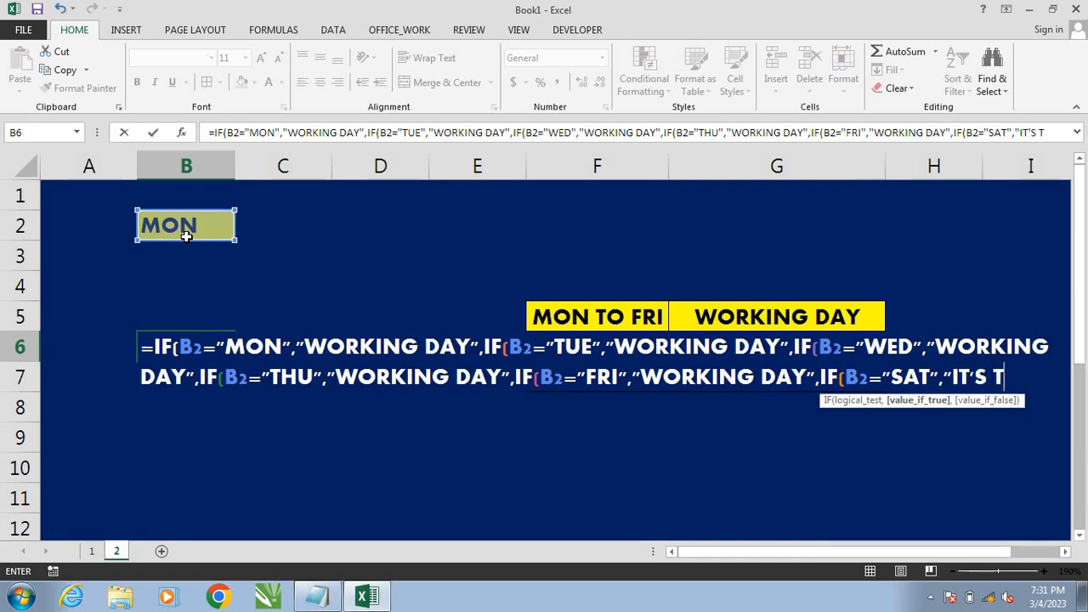
pyautogui.press('BackSpace')
pyautogui.press('BackSpace')
pyautogui.press('BackSpace')
pyautogui.write('IME TO PA')
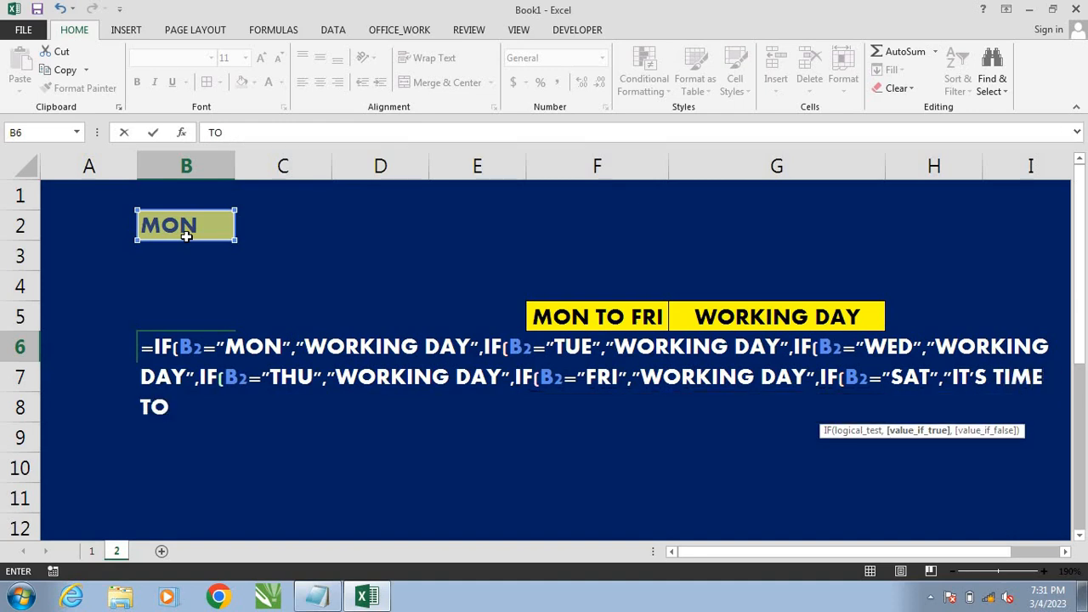
pyautogui.press('BackSpace')
pyautogui.press('BackSpace')
pyautogui.write('RS')
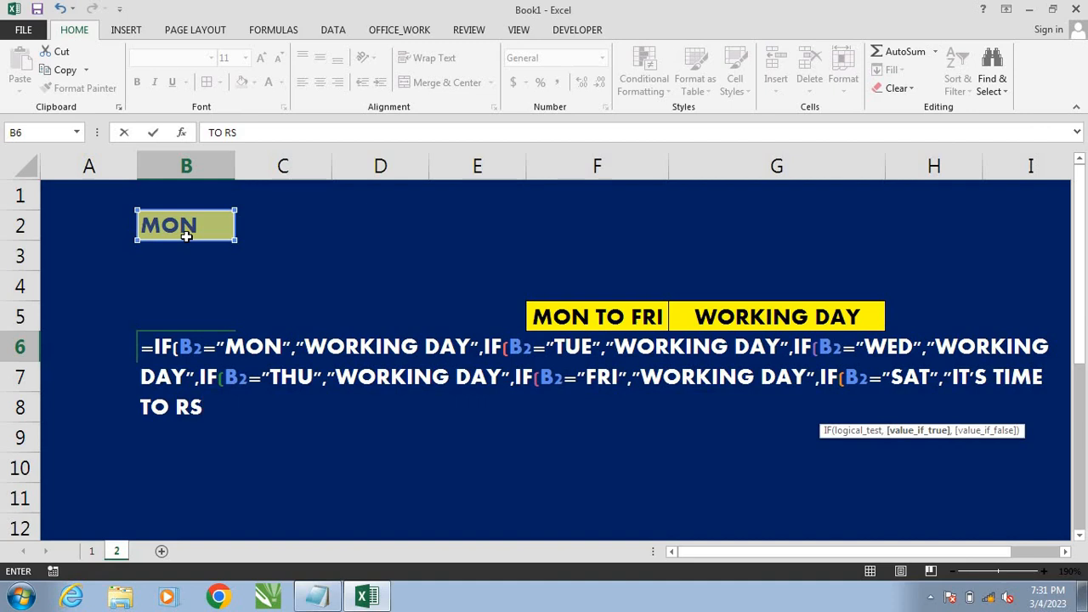
pyautogui.press('BackSpace')
pyautogui.write('EST')
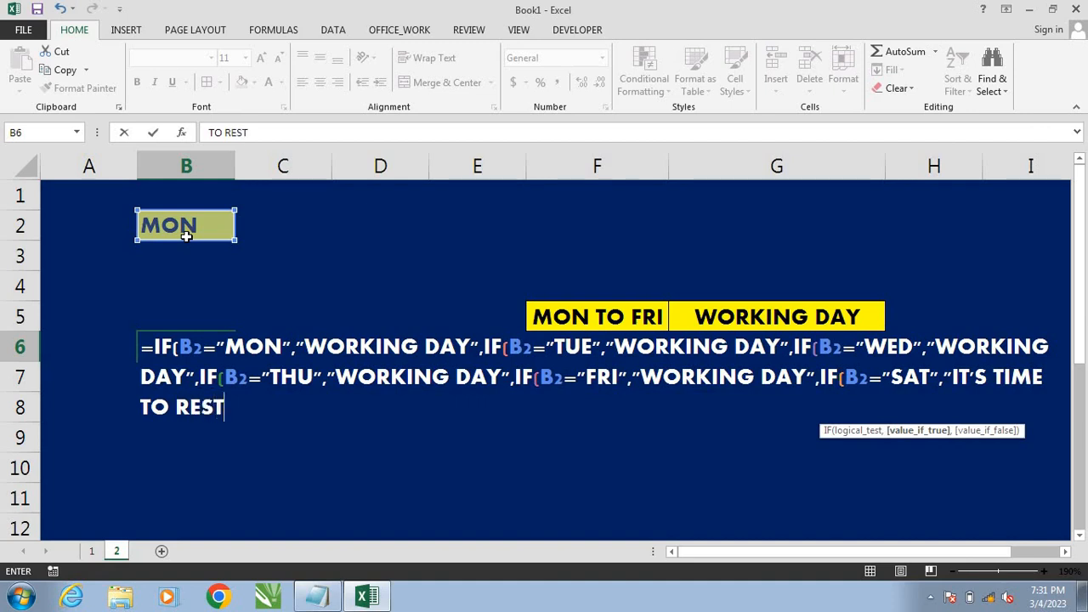
pyautogui.write('",')
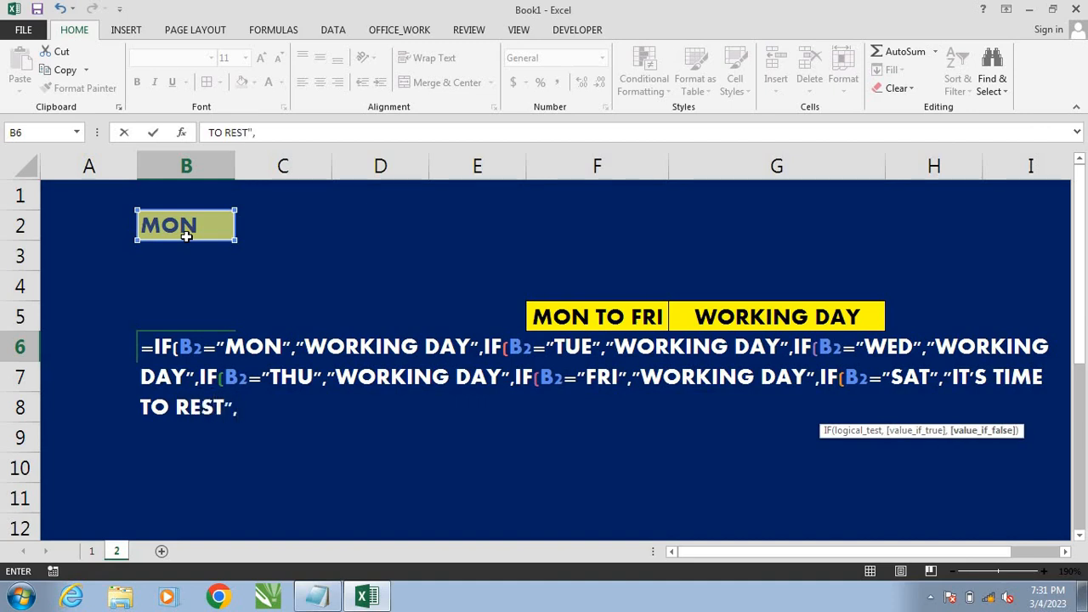
# Step: Set "IT'S TIME TO PARTY" as the last false value, close and enter the nested IF formula in B6, and select day cell B2
pyautogui.write('"')
pyautogui.write("IT'S ")
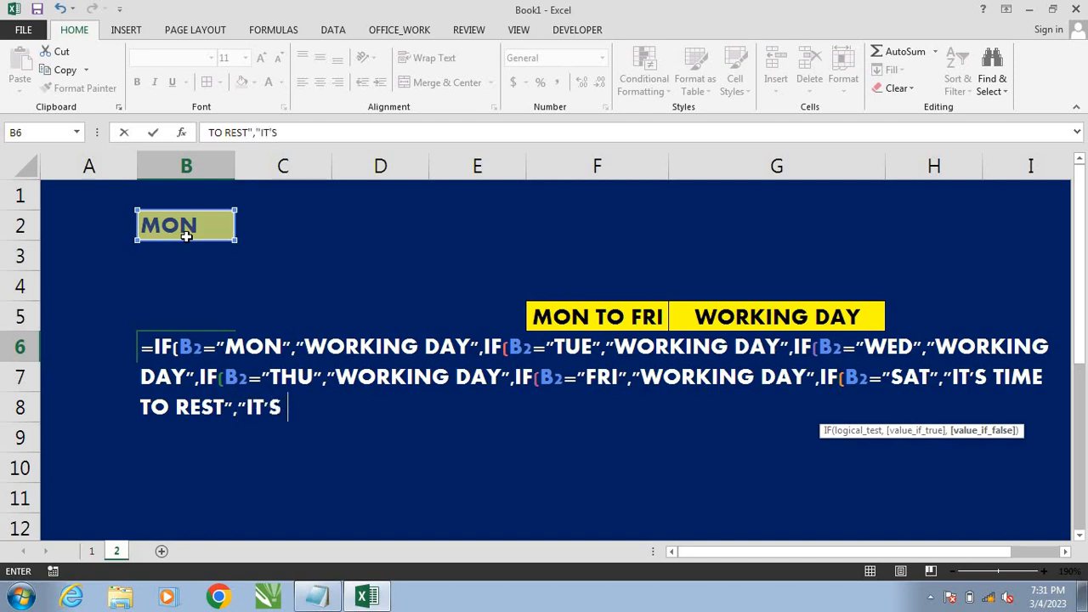
pyautogui.write('TO')
pyautogui.press('BackSpace')
pyautogui.write('IME TI')
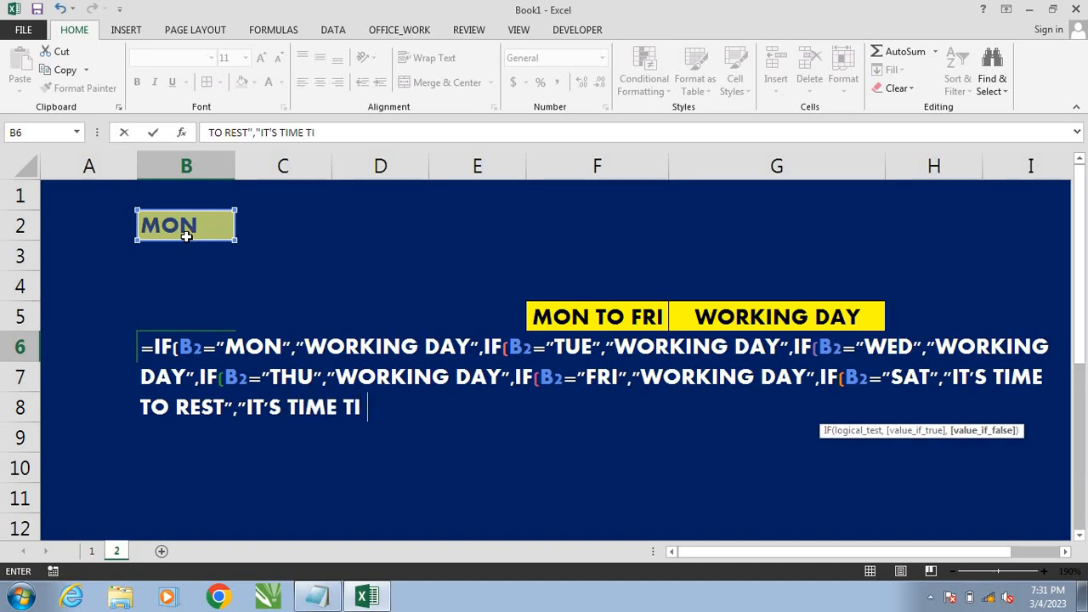
pyautogui.press('BackSpace')
pyautogui.press('BackSpace')
pyautogui.write('O P')
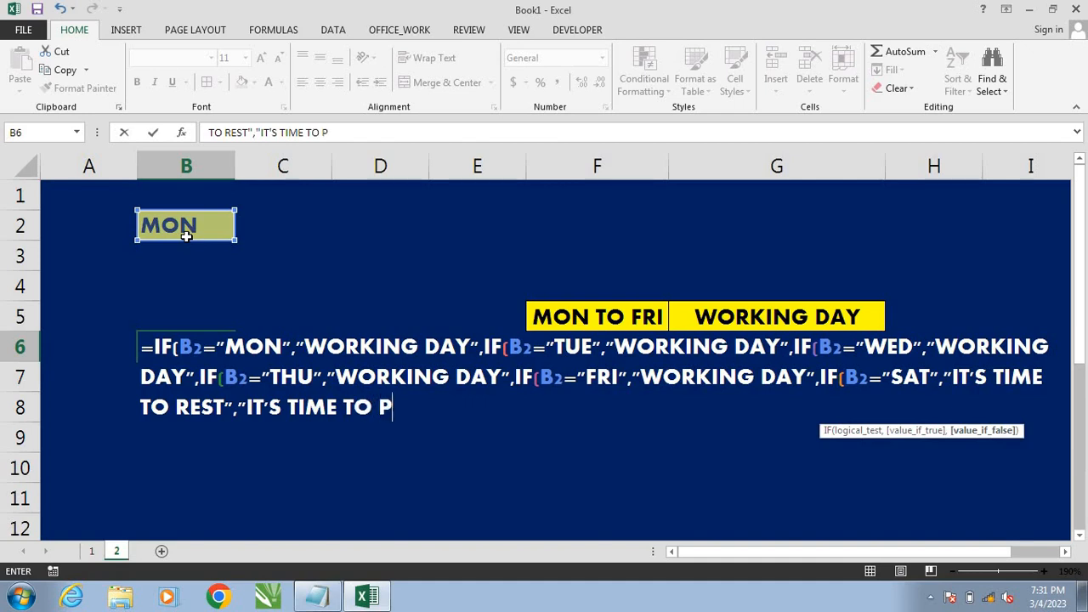
pyautogui.write('ART')
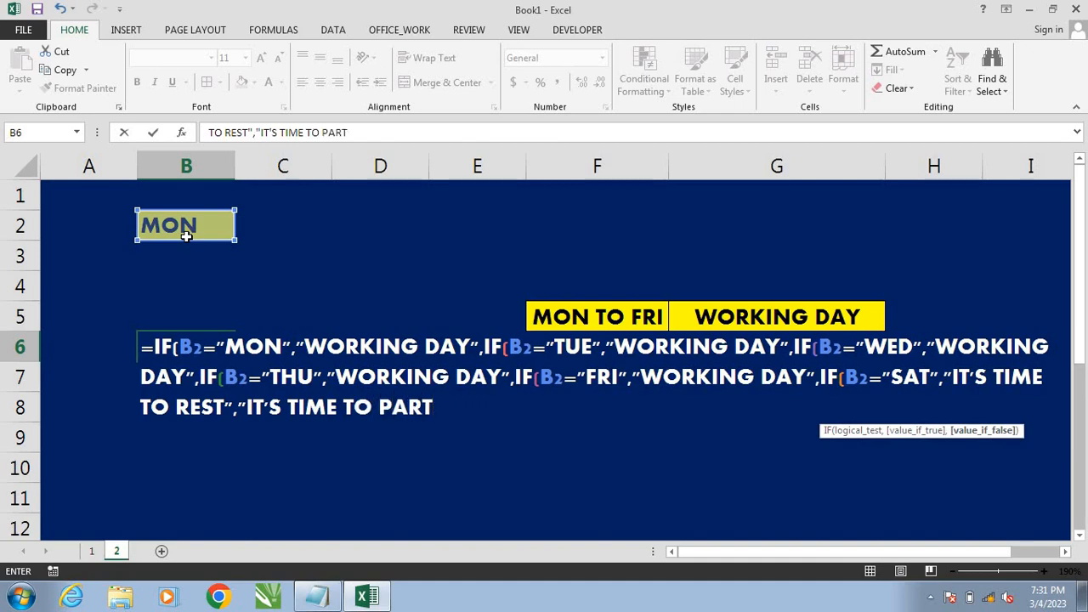
pyautogui.write('Y")))')
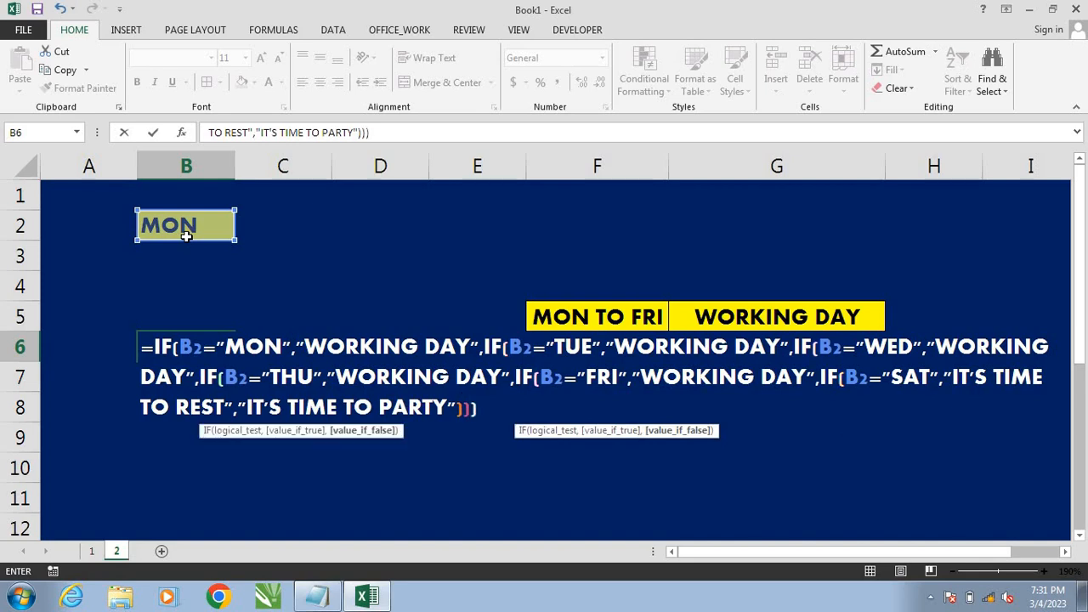
pyautogui.write(')')
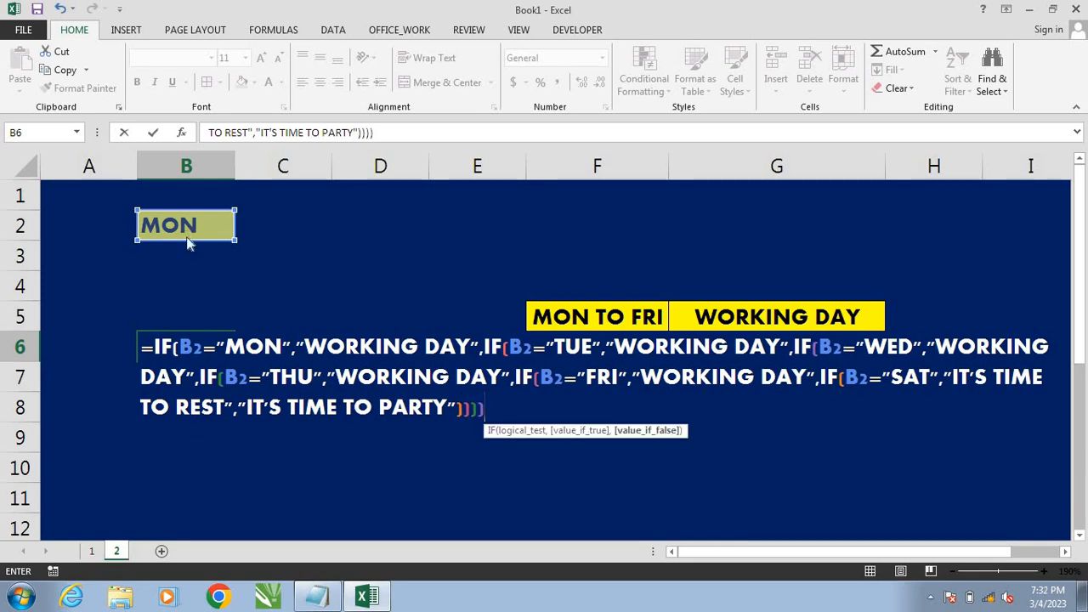
pyautogui.press('Return')
pyautogui.press('Return')
pyautogui.press('Up')
pyautogui.press('Up')
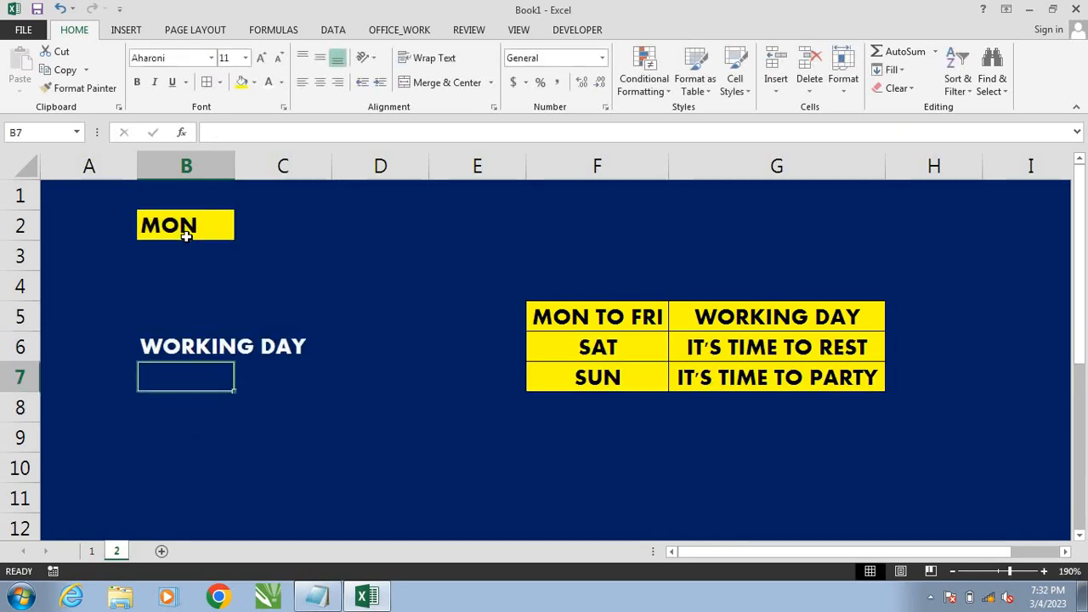
pyautogui.click(174, 223)
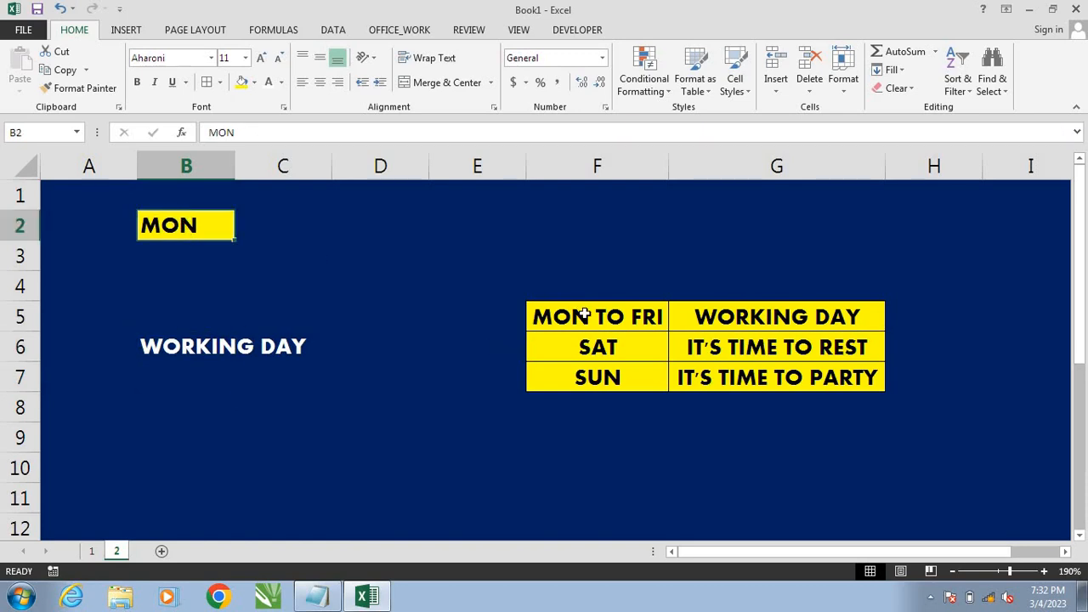
# Step: Test the nested IF formula by entering the weekend days SAT and SUN in turn in day cell B2
pyautogui.write('SAT')
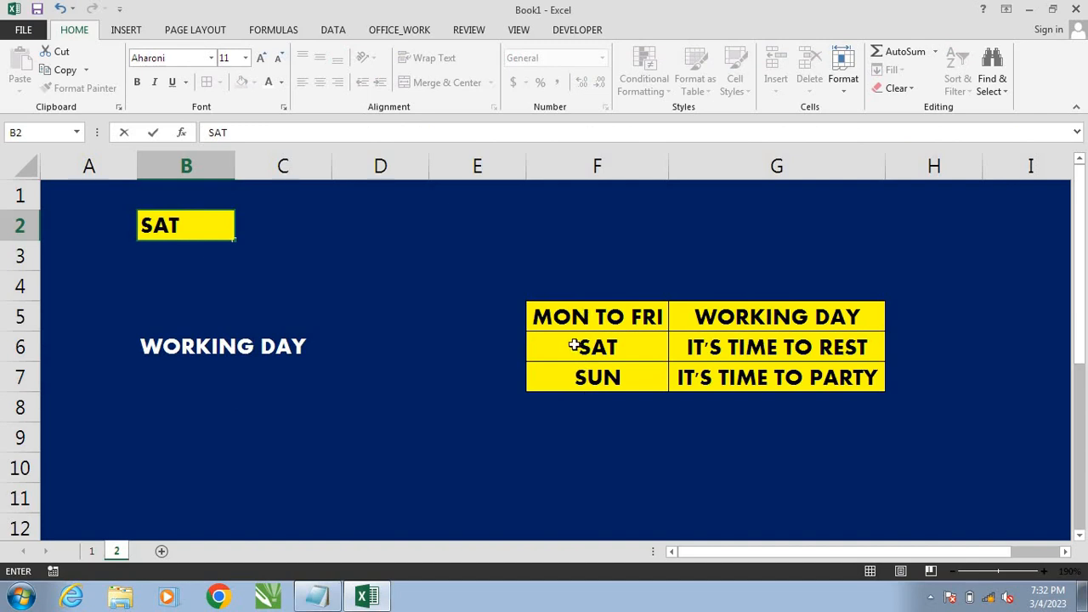
pyautogui.click(435, 257)
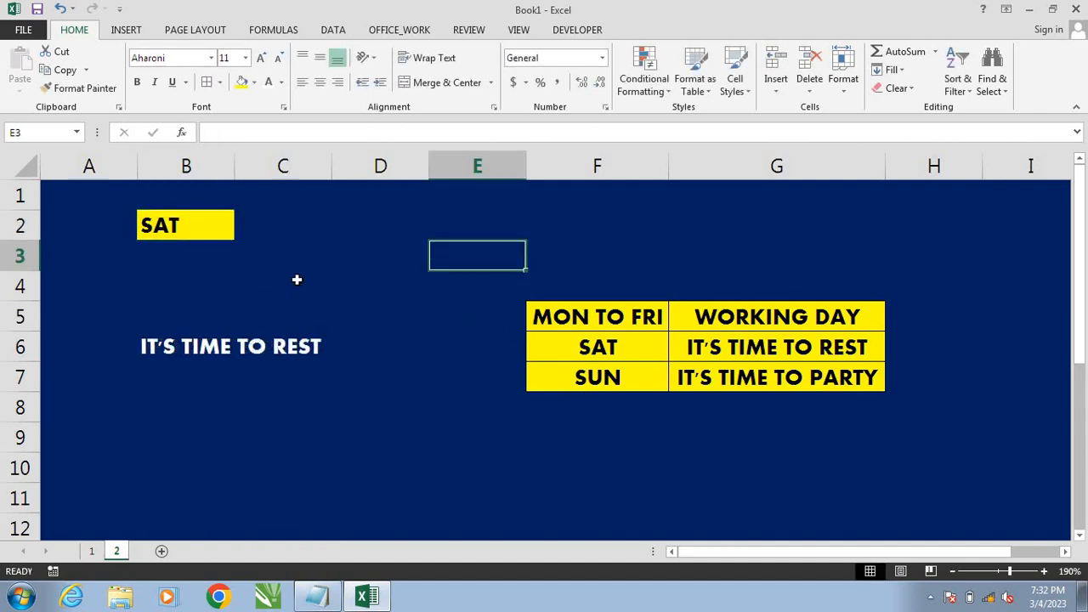
pyautogui.click(182, 208)
pyautogui.click(183, 212)
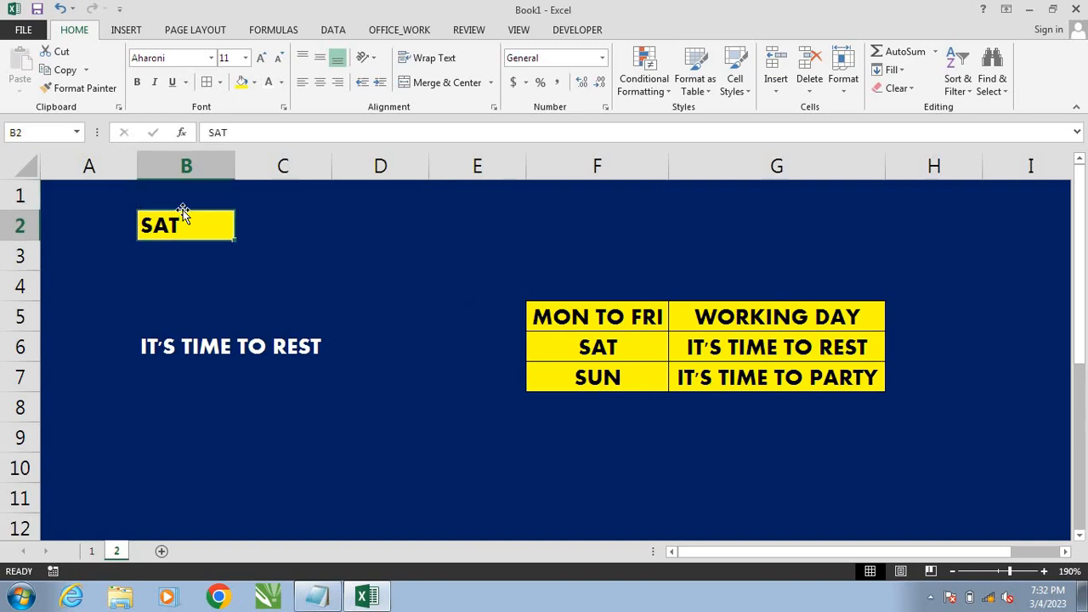
pyautogui.write('SUN')
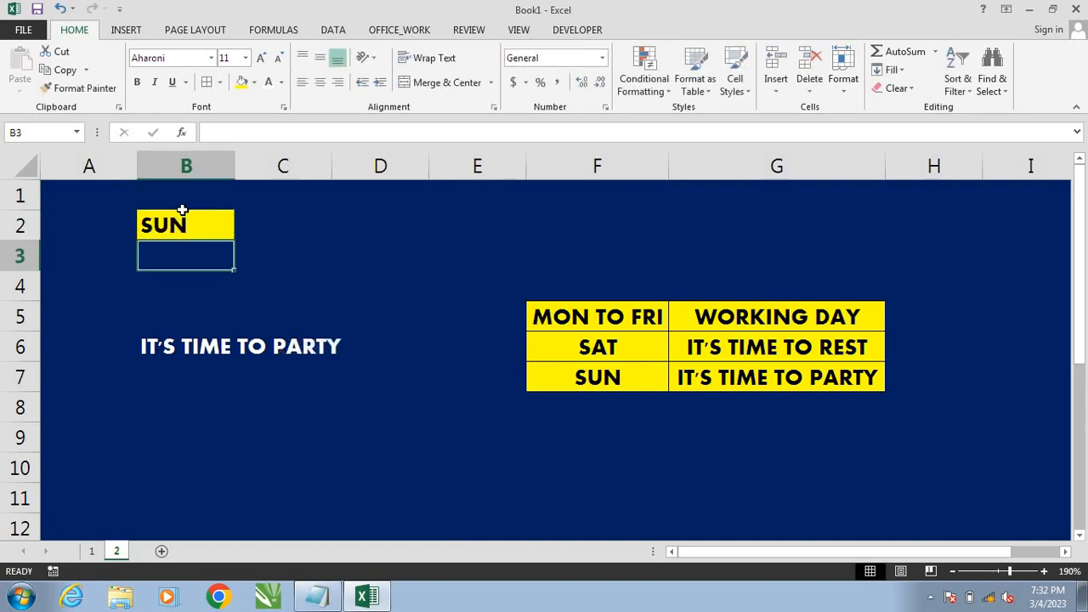
# Step: Set day cell B2 to TUE and review the nested IF formula in B6 without changing it
pyautogui.click(174, 223)
pyautogui.write('TUE')
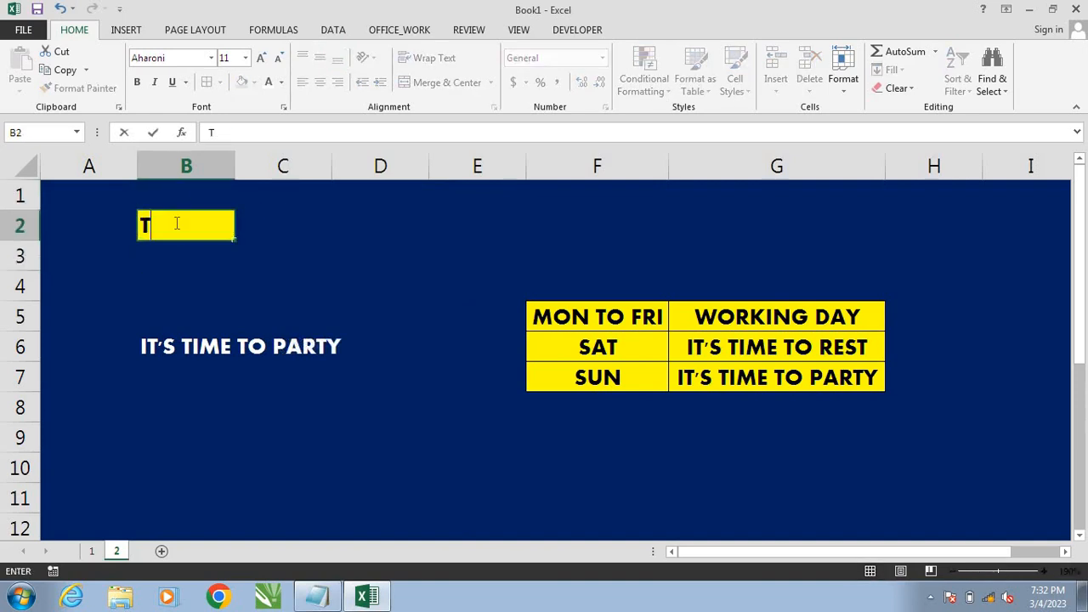
pyautogui.press('Return')
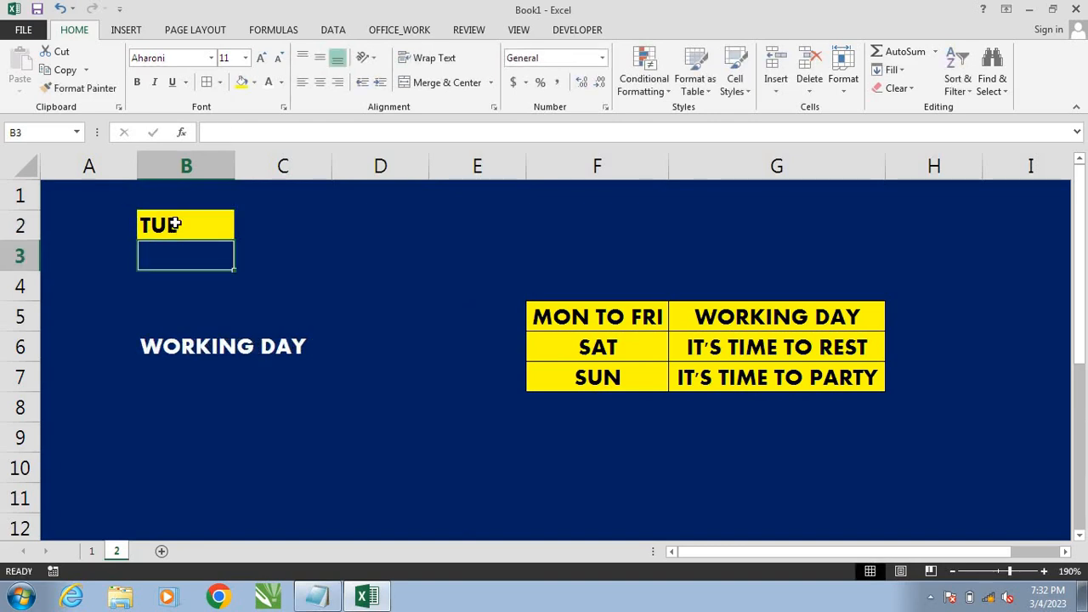
pyautogui.doubleClick(187, 343)
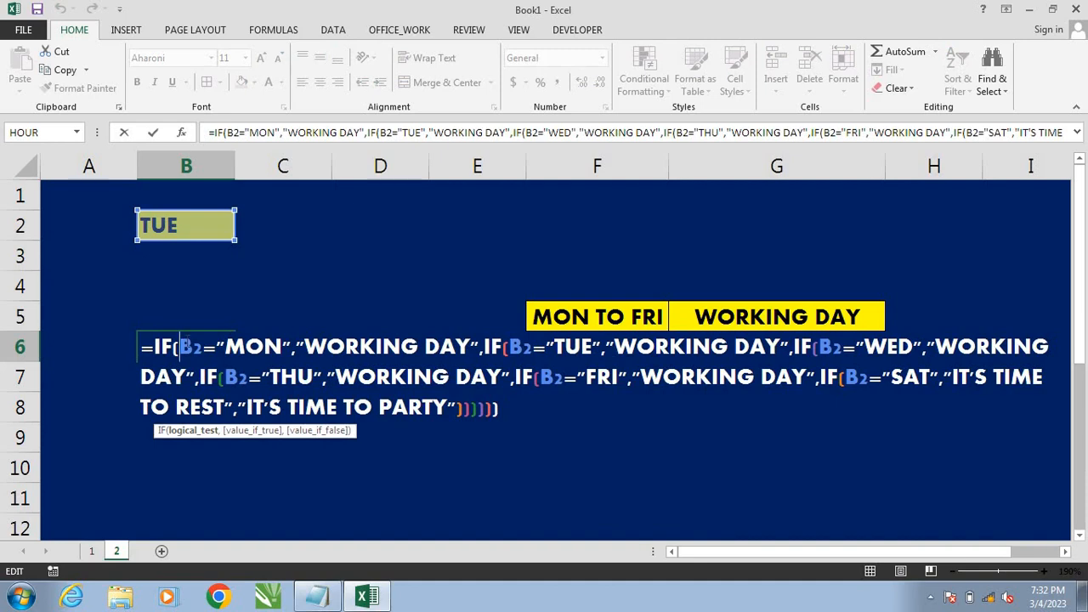
pyautogui.press('Return')
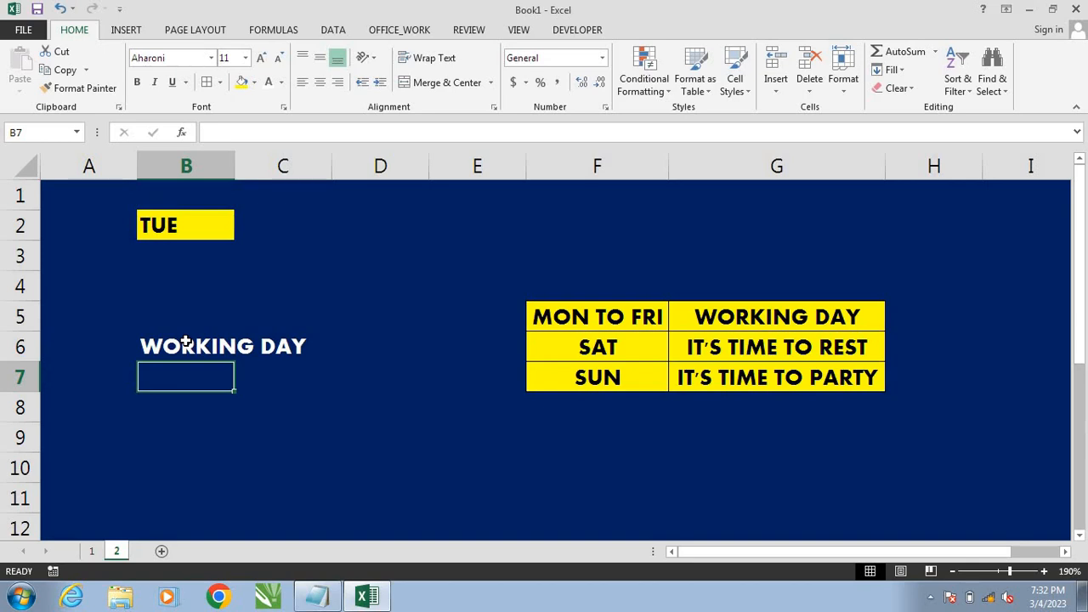
pyautogui.rightClick(938, 602)
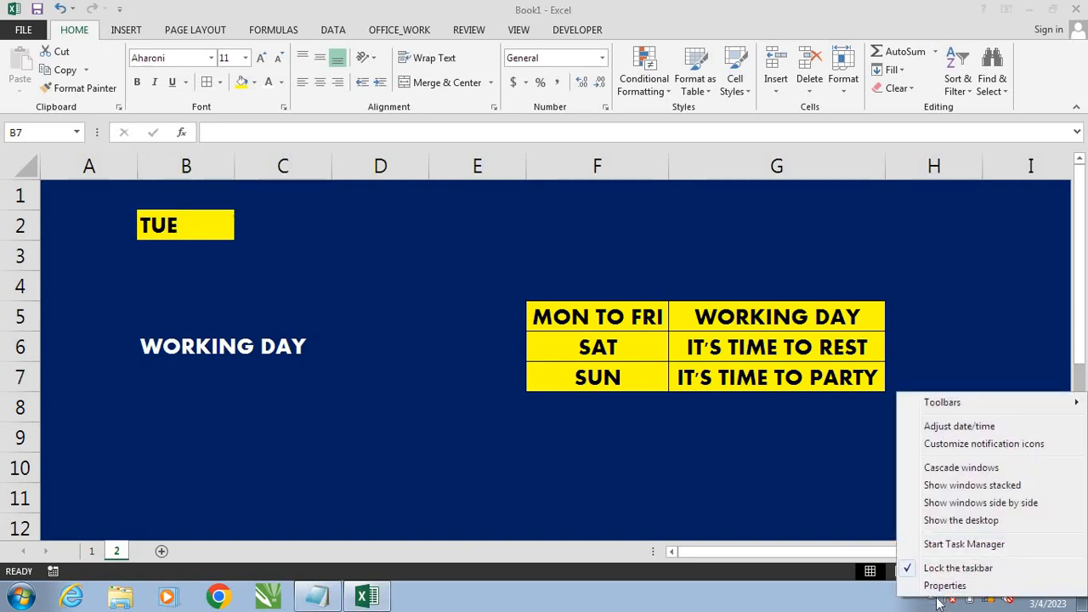
pyautogui.click(932, 598)
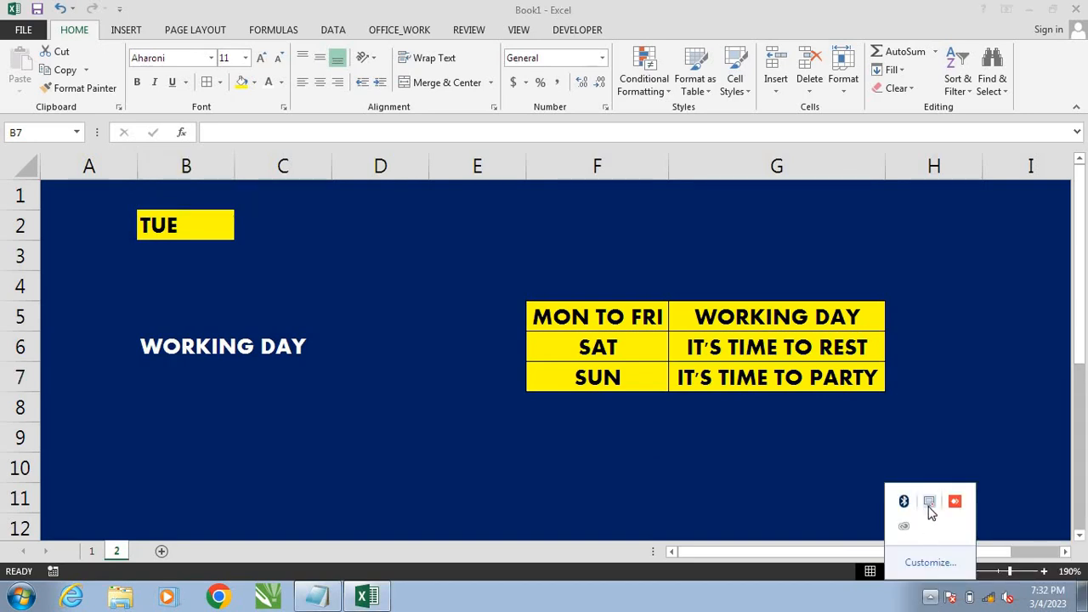